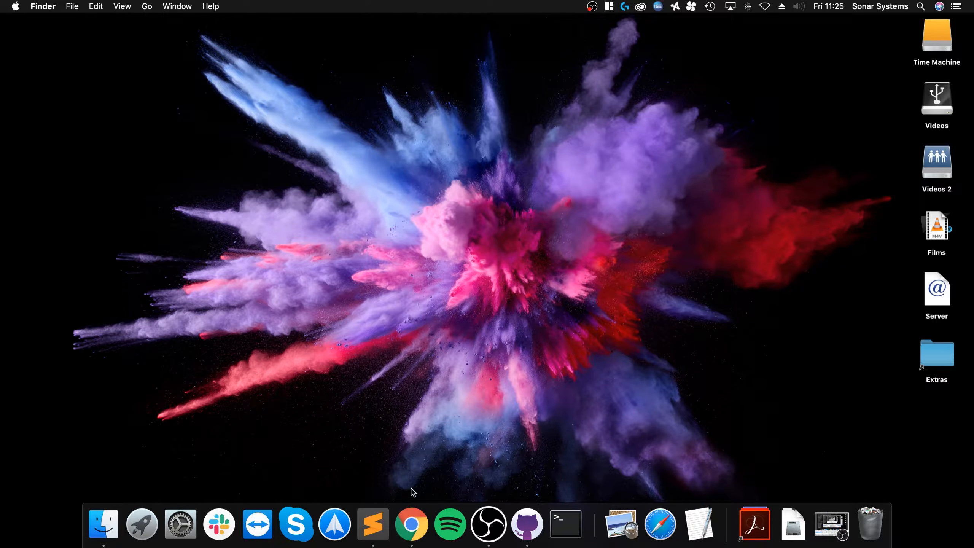
- Bring up the Chrome Dock icon's menu to reach its New Window option
right_click(412, 514)
- Open a new Chrome window and go to cocos2d-x.org
left_click(424, 379)
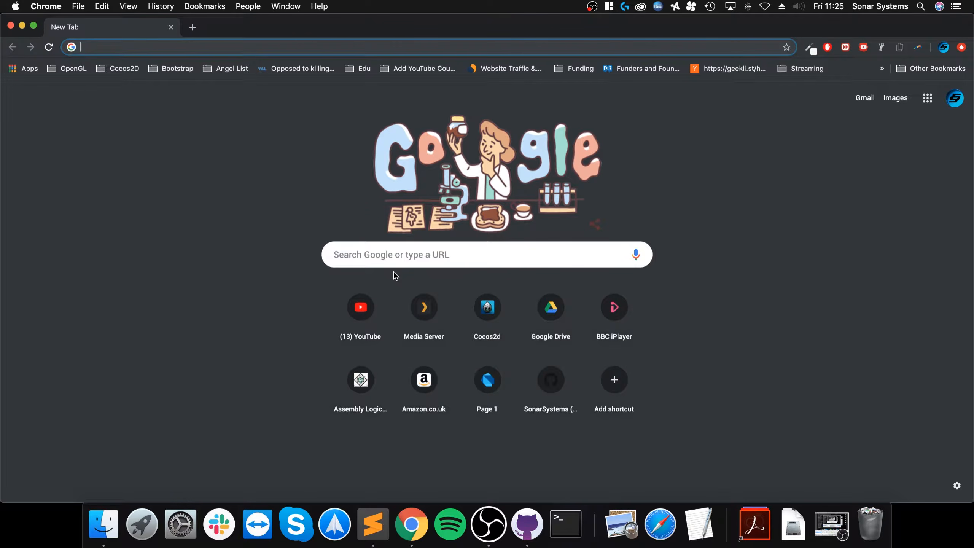
type("cocos2d-x.org")
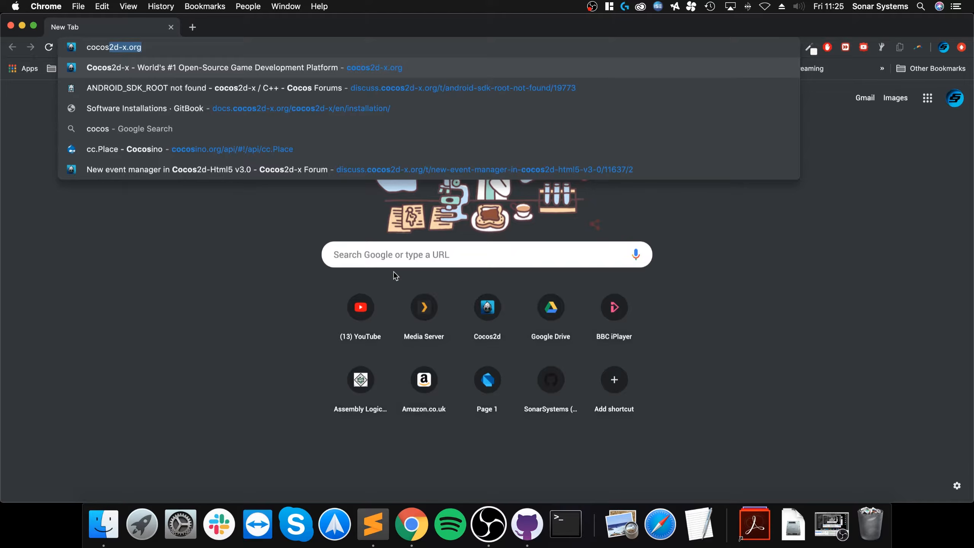
key("Return")
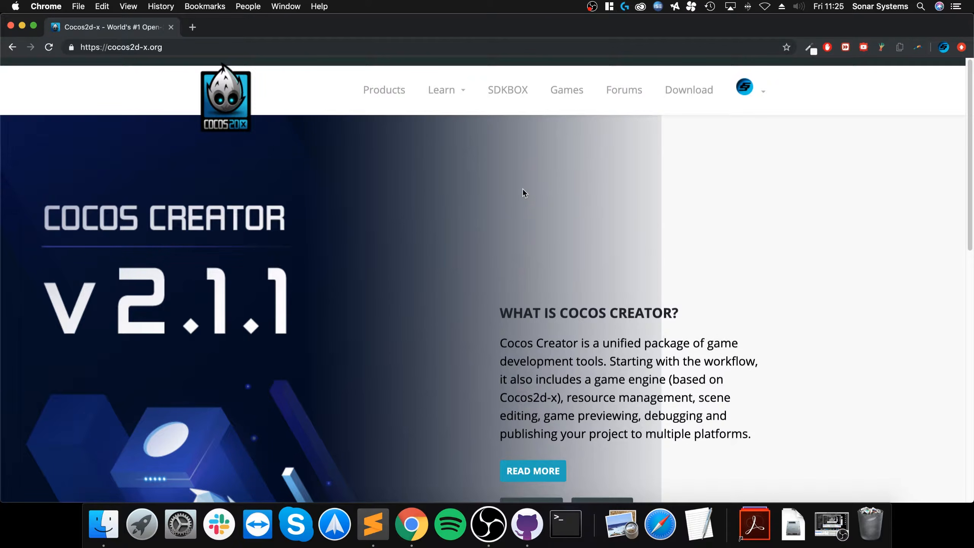
- Start the Cocos2d-x 3.17.1 download from the Download page, then cancel it
left_click(705, 91)
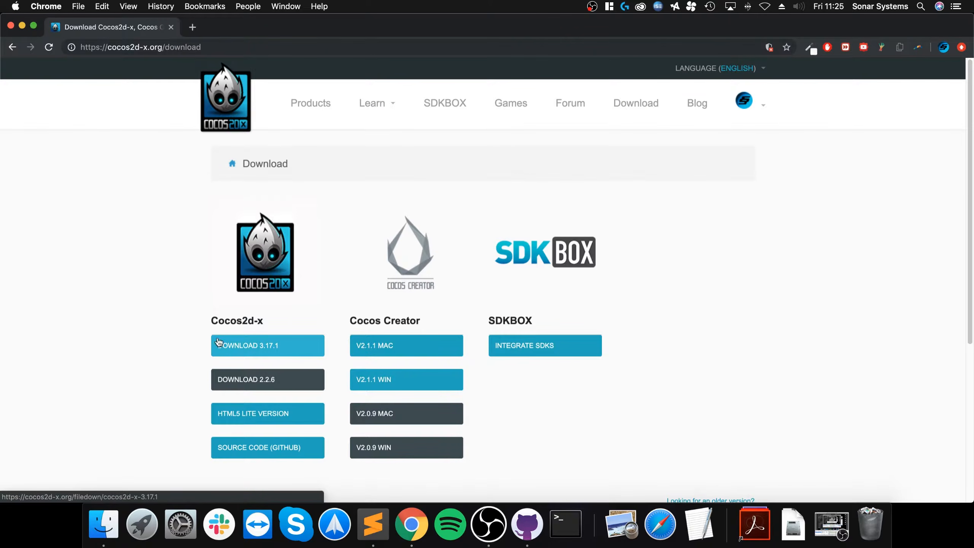
left_click(224, 344)
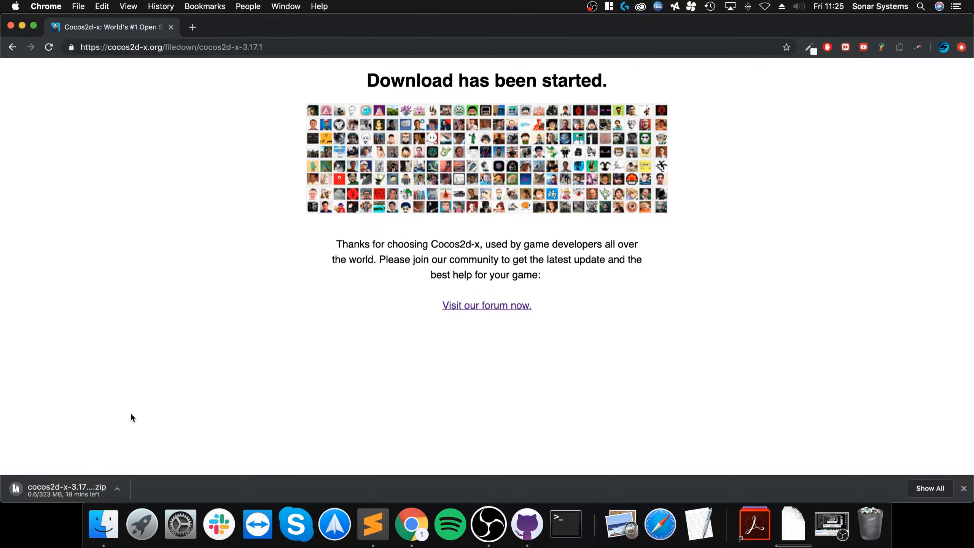
left_click(117, 488)
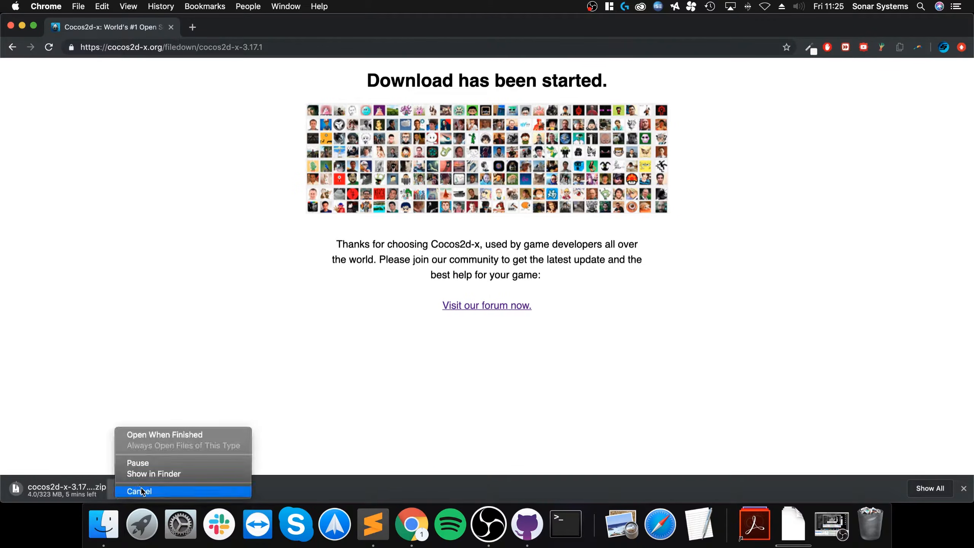
left_click(141, 488)
left_click(233, 47)
- Search Google for 'android studio' and open the developer.android.com/studio page
type("androi")
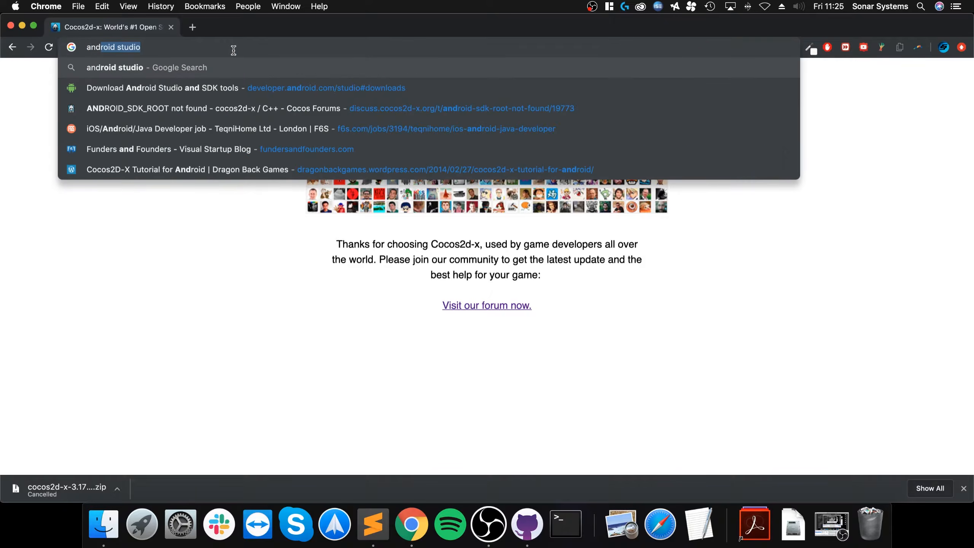
type("d")
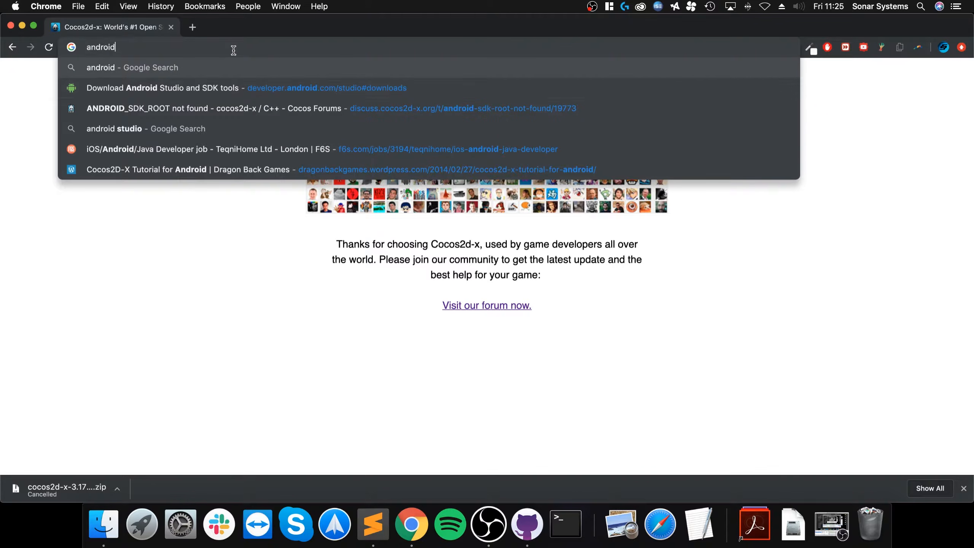
type(" studio")
key("Return")
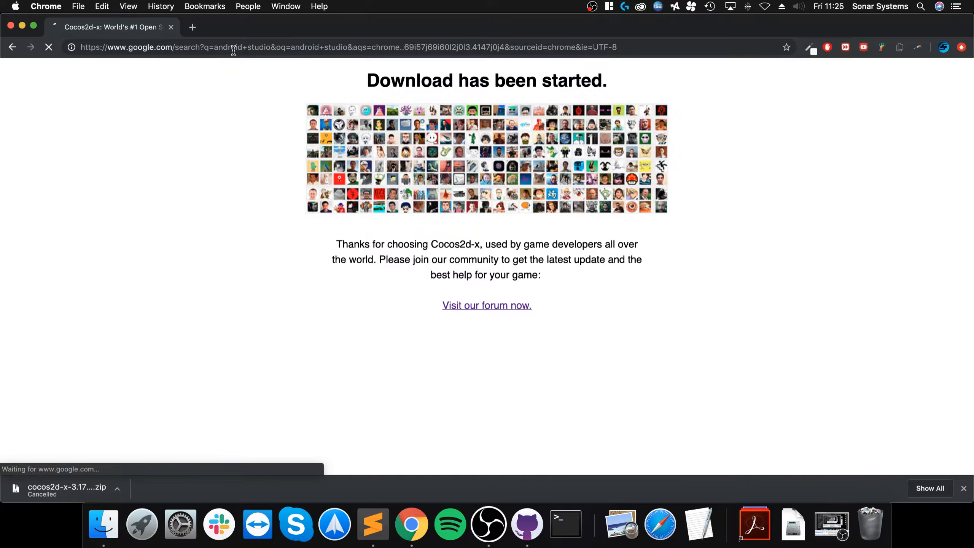
left_click(161, 346)
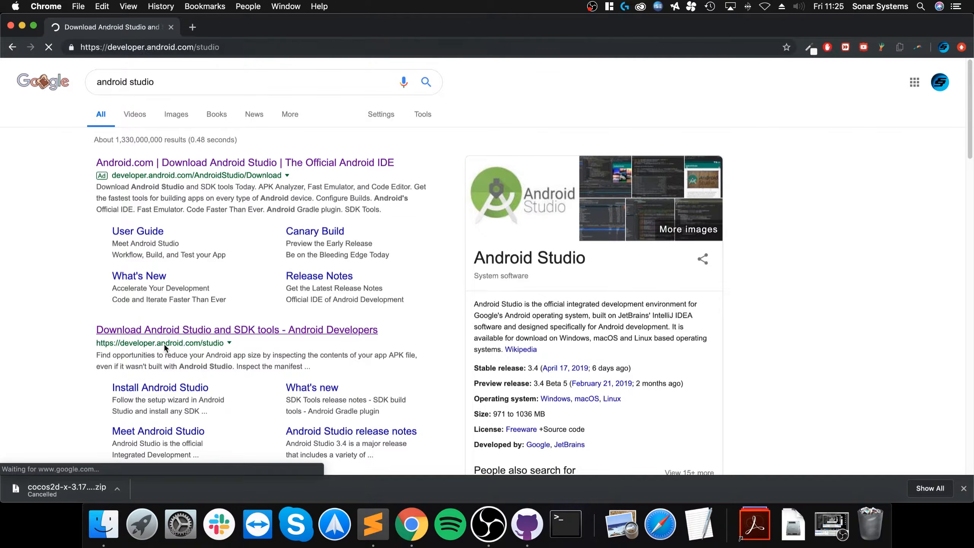
- Accept the terms, start the Android Studio for Mac download, cancel it, and close the window
left_click(481, 299)
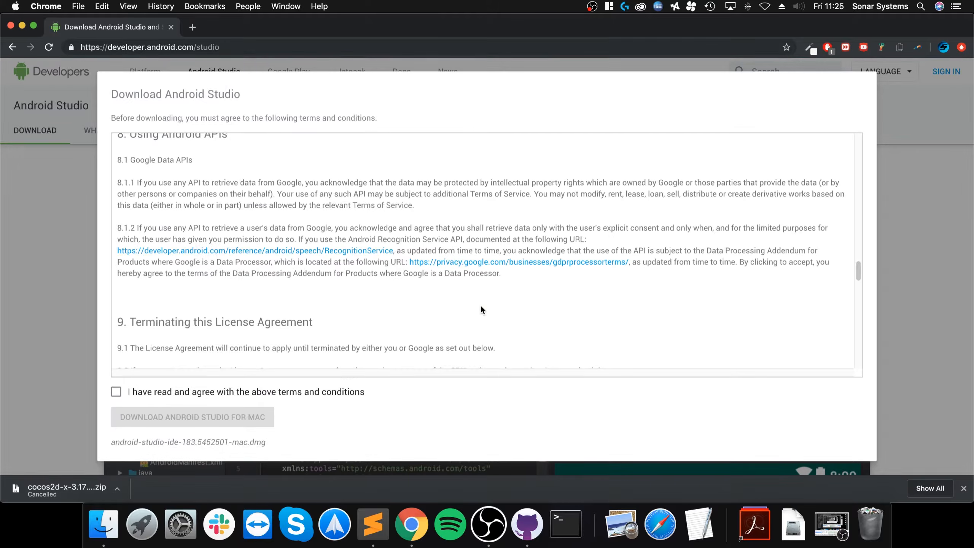
left_click(186, 394)
left_click(173, 418)
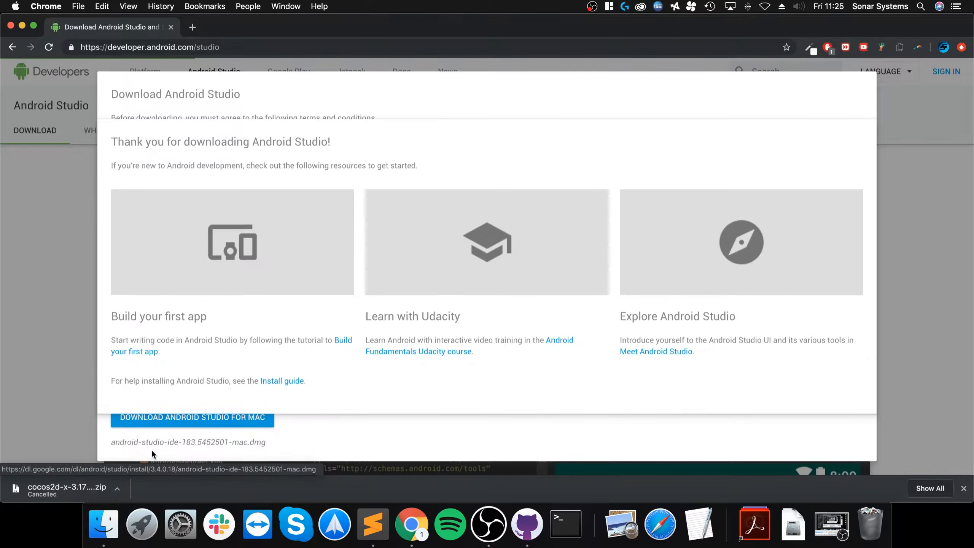
left_click(117, 489)
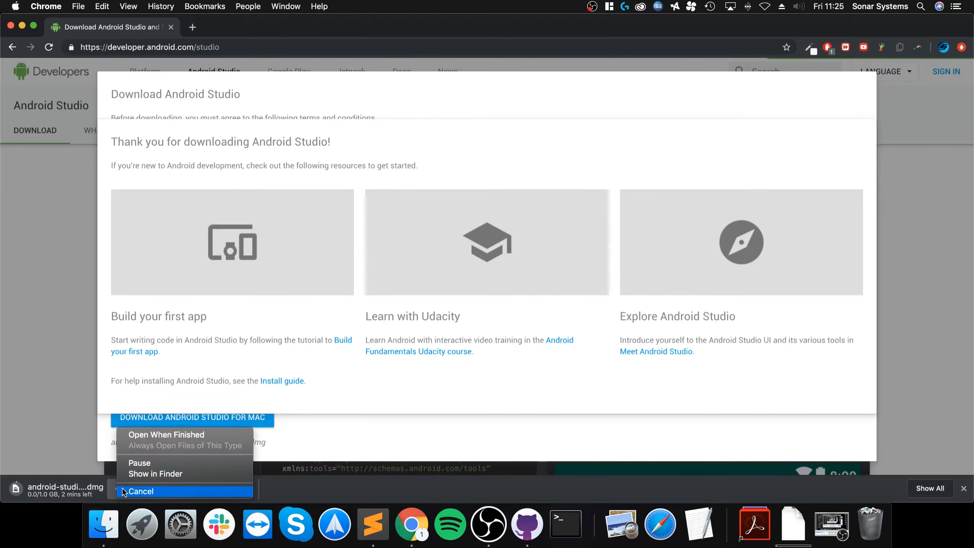
left_click(139, 490)
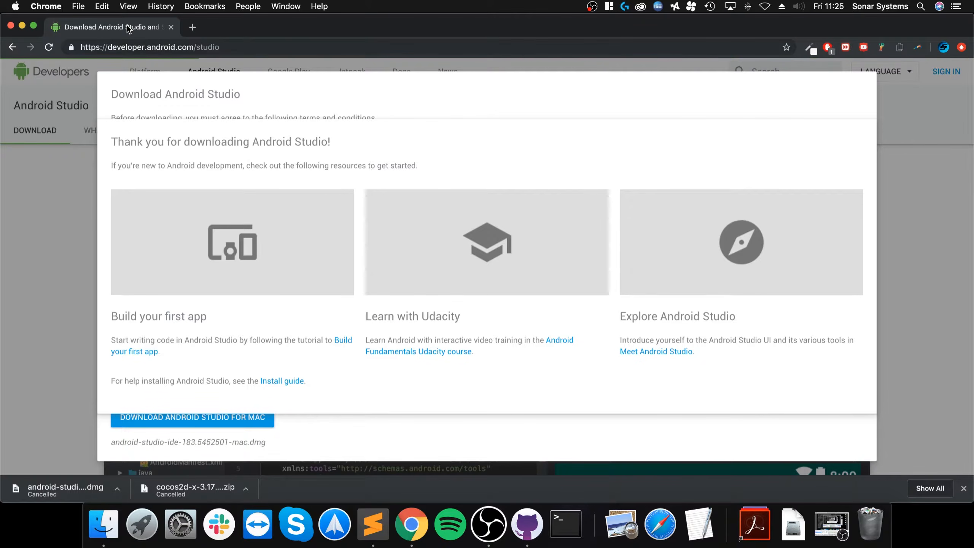
key("super+w")
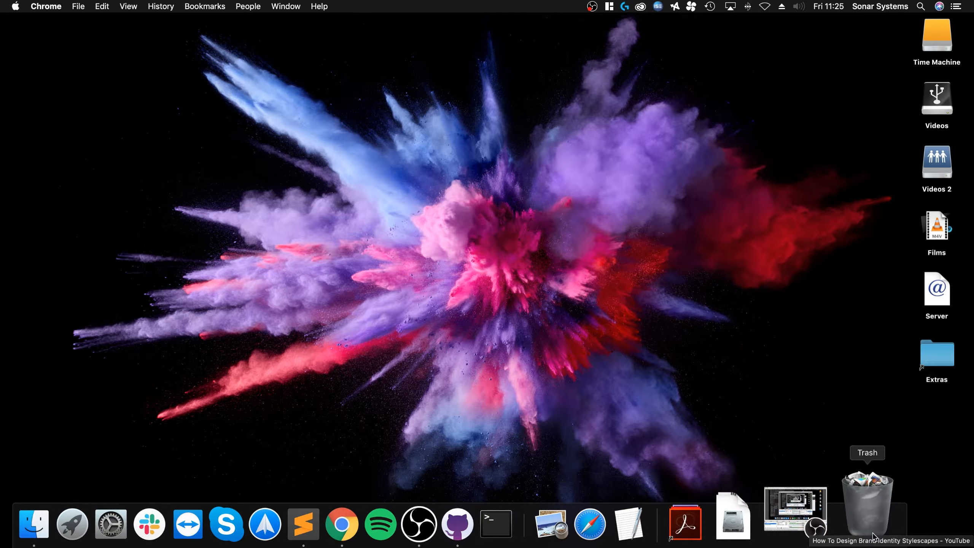
- Mount the Android Studio disk image from Downloads and drag the app into Applications
left_click(780, 525)
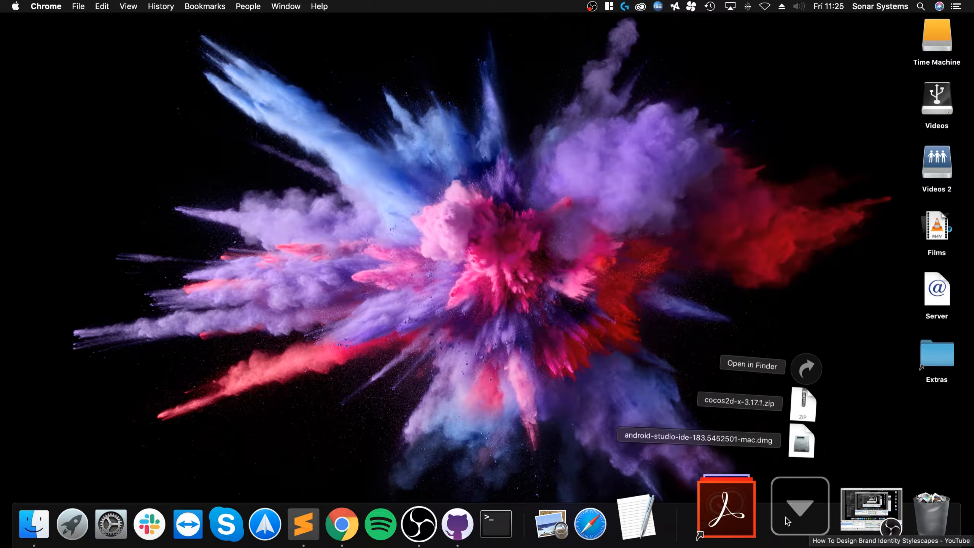
left_click(818, 371)
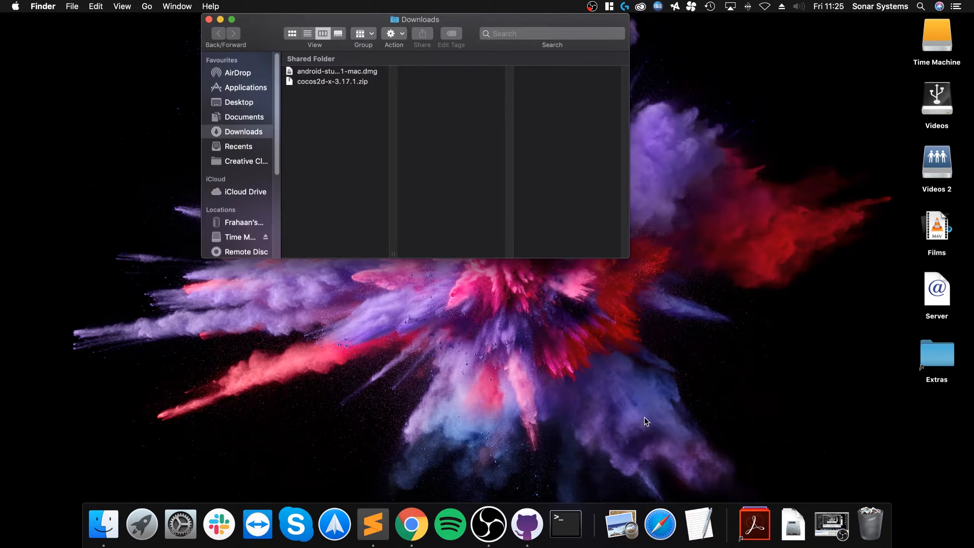
left_click_drag(438, 19, 477, 127)
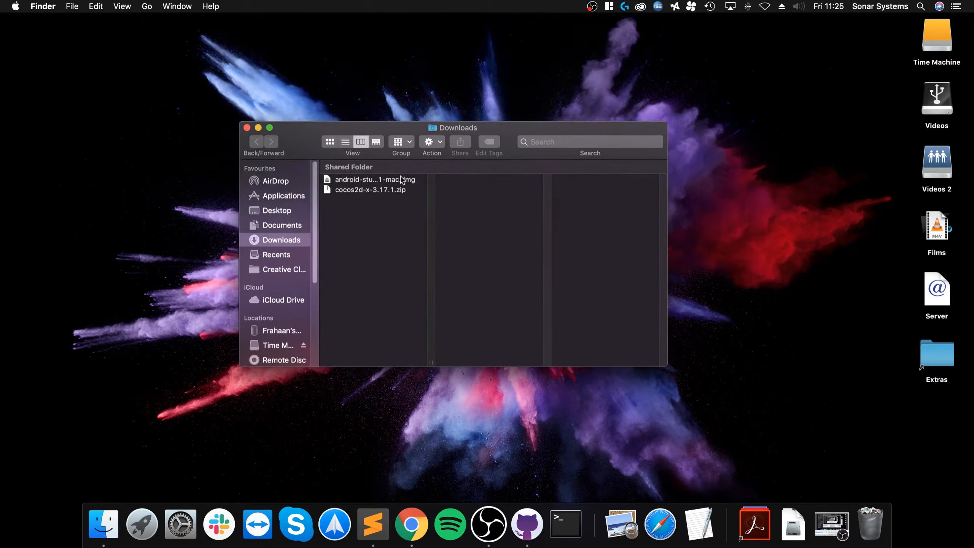
double_click(344, 181)
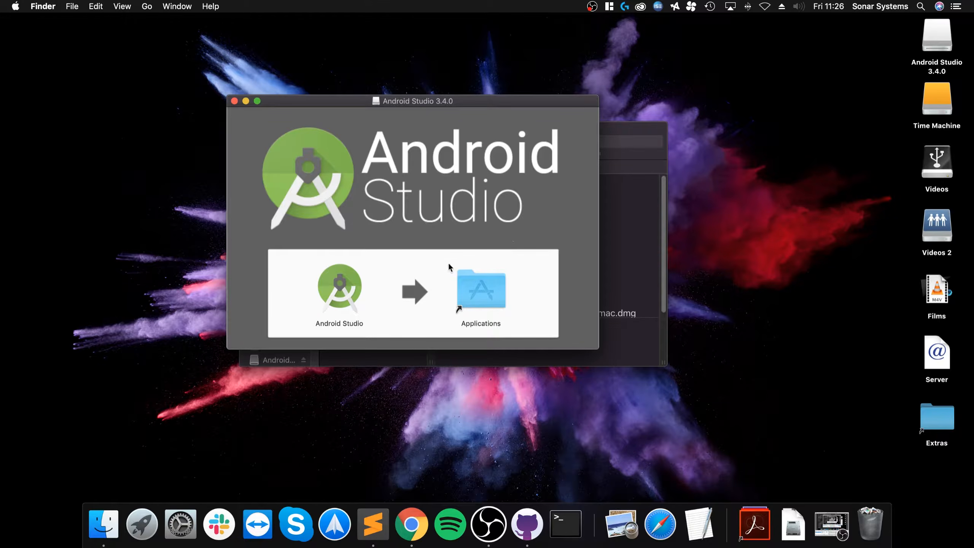
left_click_drag(340, 291, 485, 292)
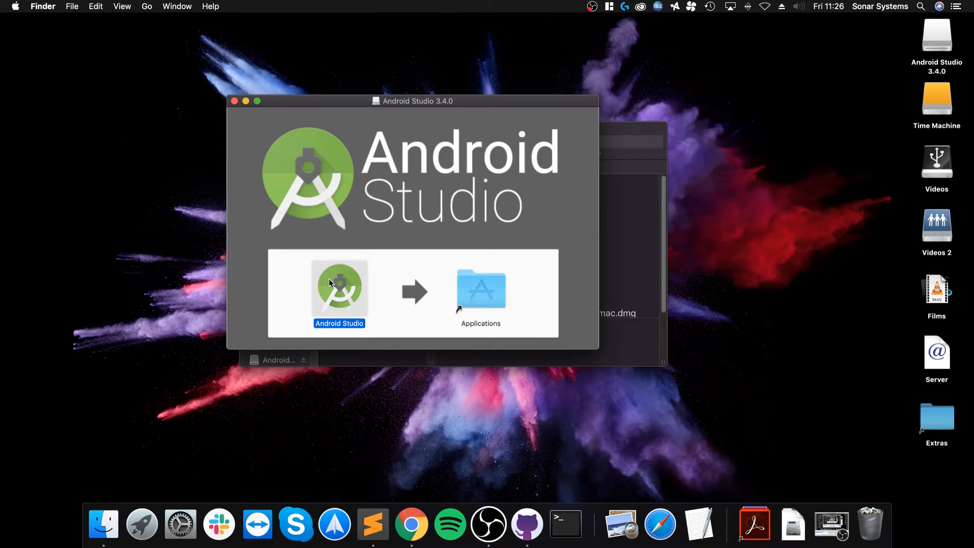
left_click(234, 101)
- Unzip cocos2d-x-3.17.1.zip and rename the extracted folder to 'Cocos2d-x'
double_click(372, 190)
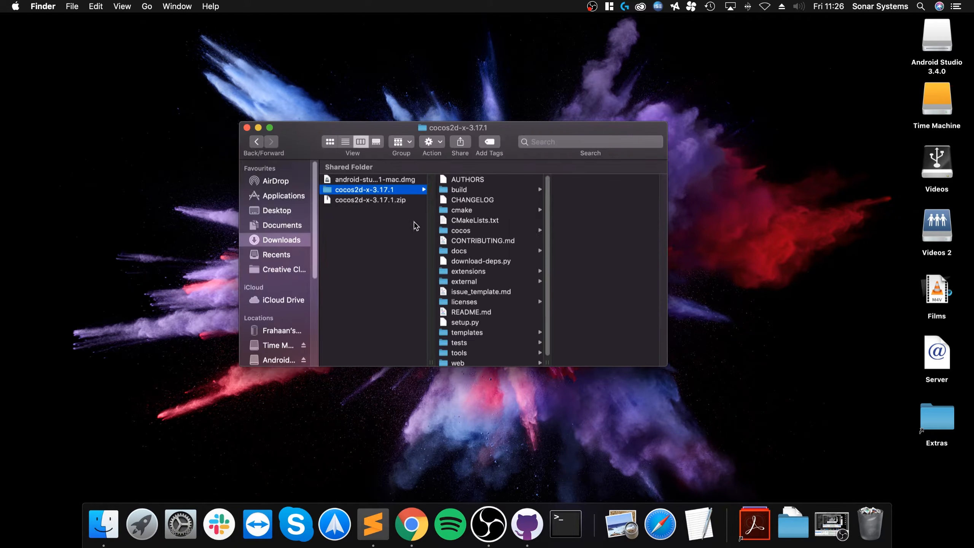
type("Cocos2d-x")
key("Return")
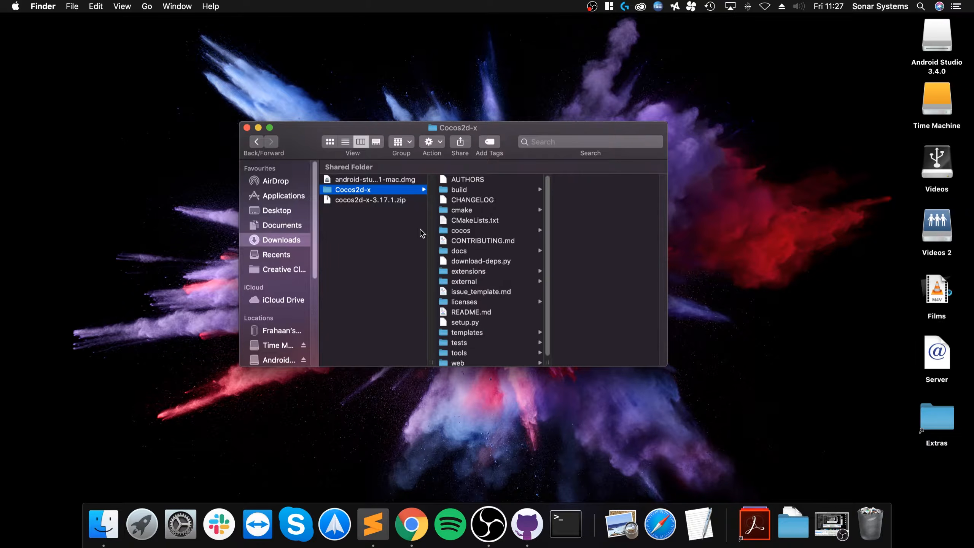
- Show the Applications folder in Finder and scroll through its contents
left_click(261, 198)
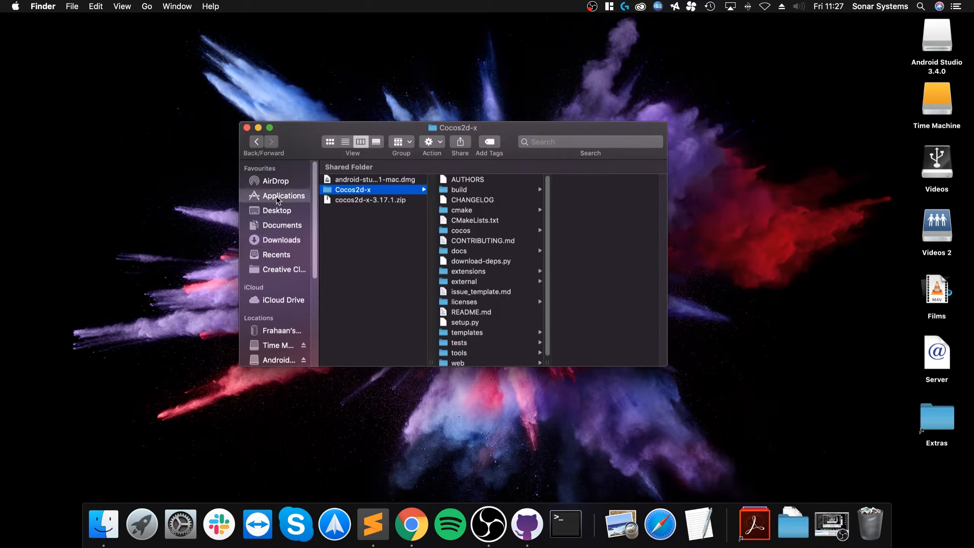
scroll(384, 279, "down", 3)
scroll(384, 279, "down", 2)
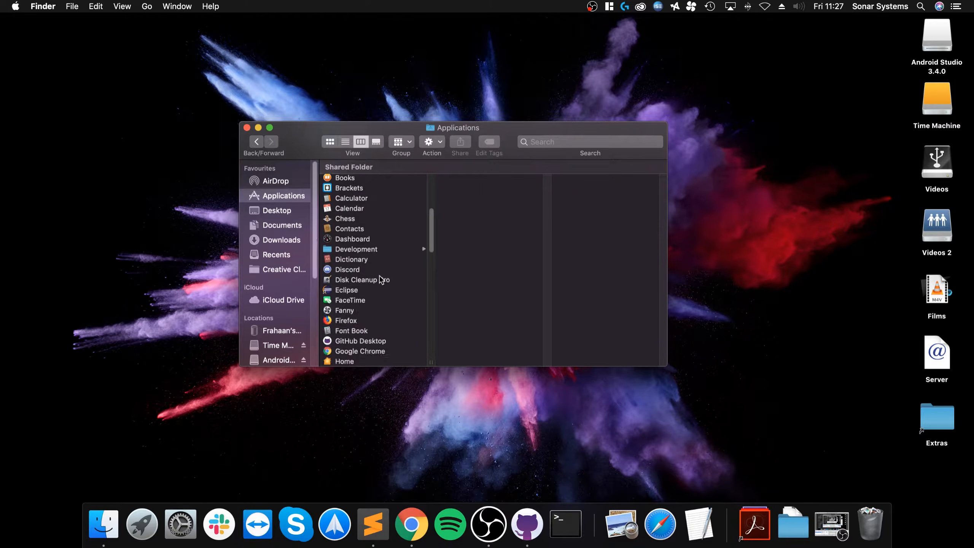
left_click(71, 6)
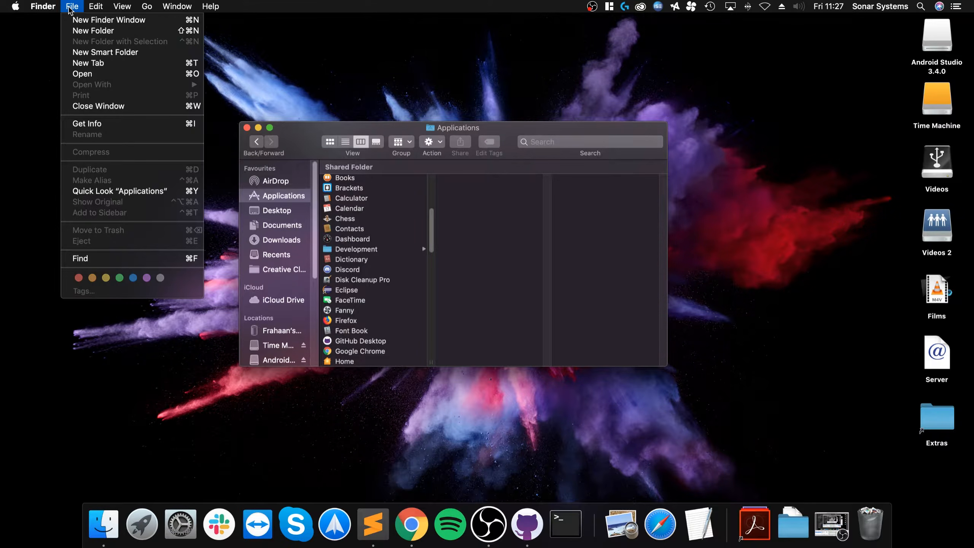
left_click(390, 285)
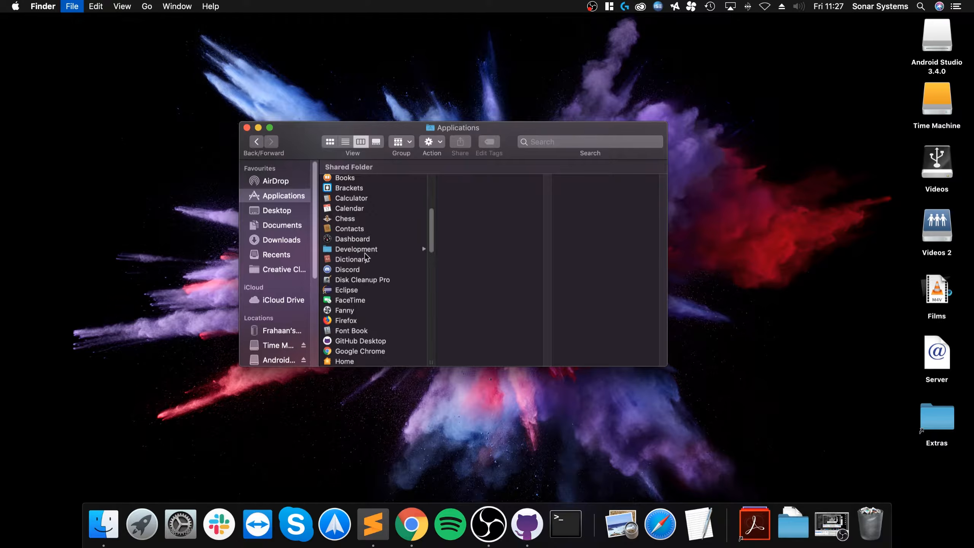
- Paste the Cocos2d-x folder into Development, authorizing with the account password
left_click(360, 249)
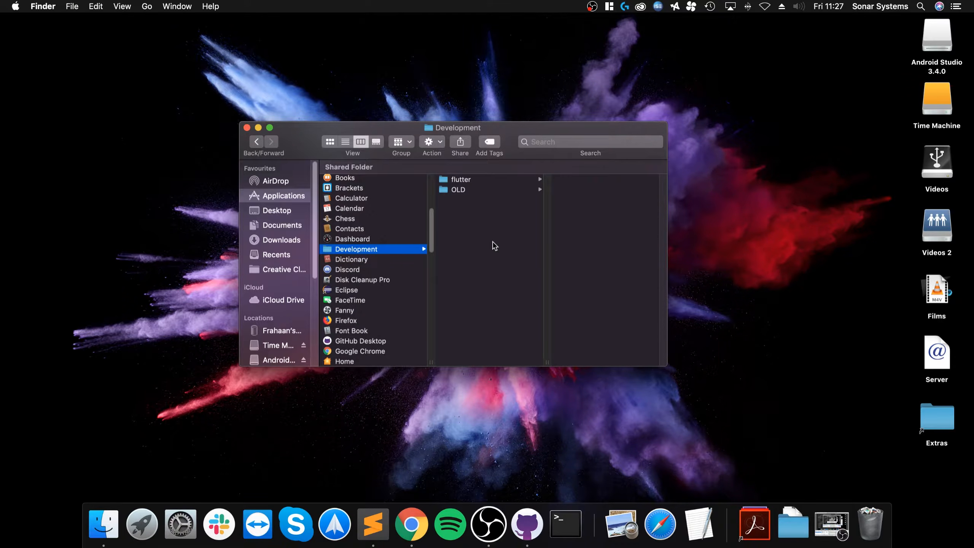
key("super+v")
type("••••••••••")
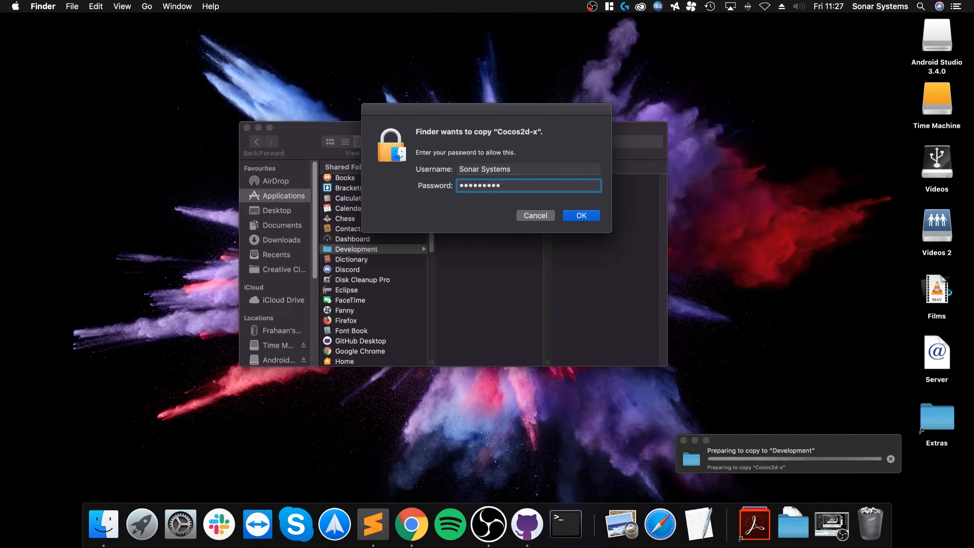
key("Return")
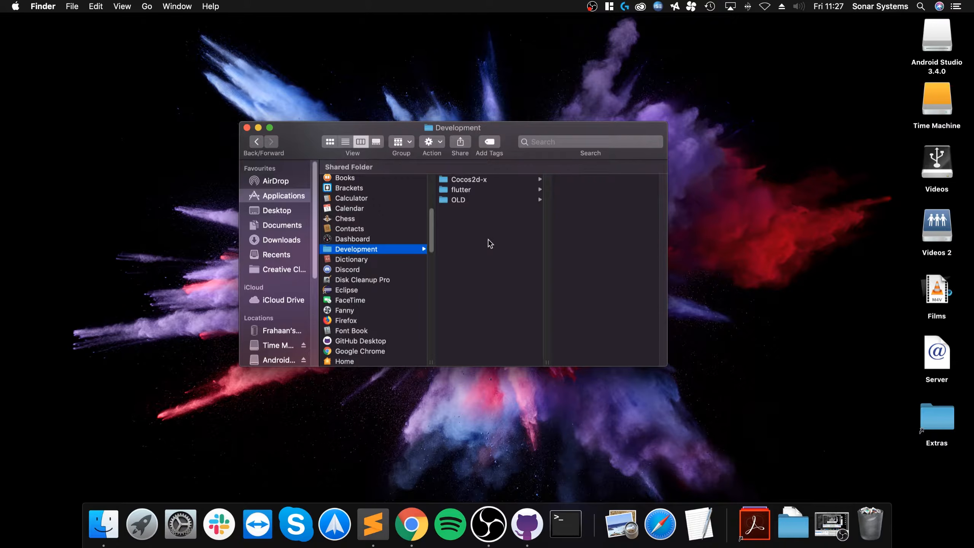
- Open the Cocos2d-x folder to list its setup files, briefly checking the Downloads stack
left_click(468, 180)
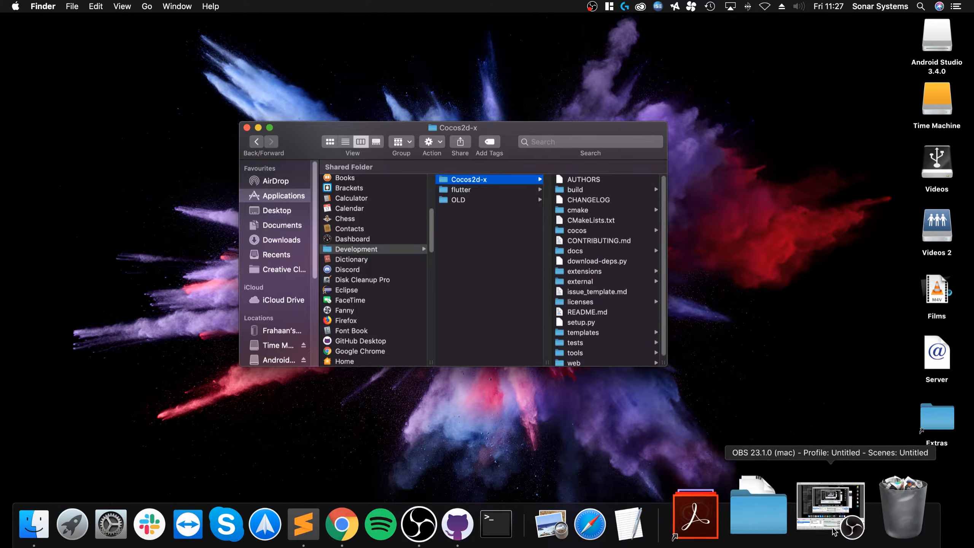
left_click(793, 524)
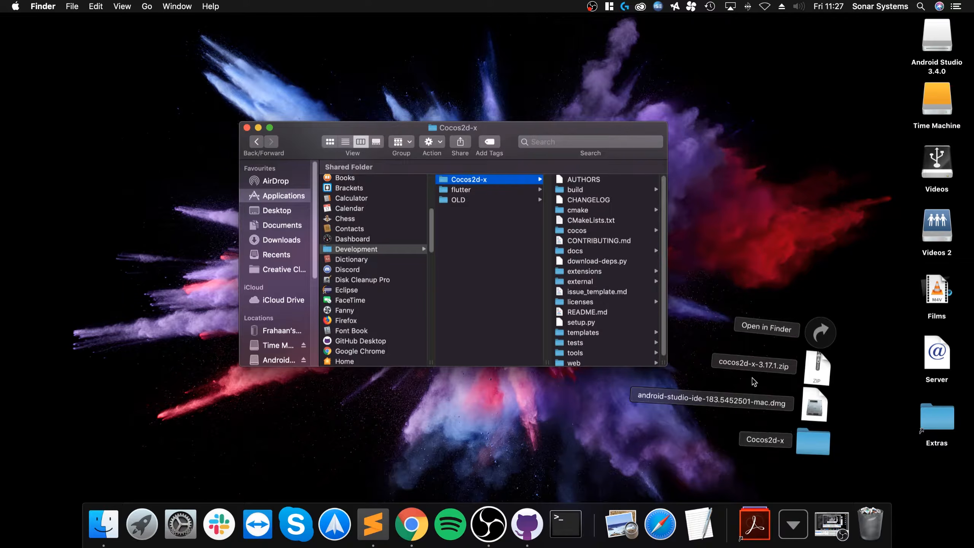
left_click(472, 257)
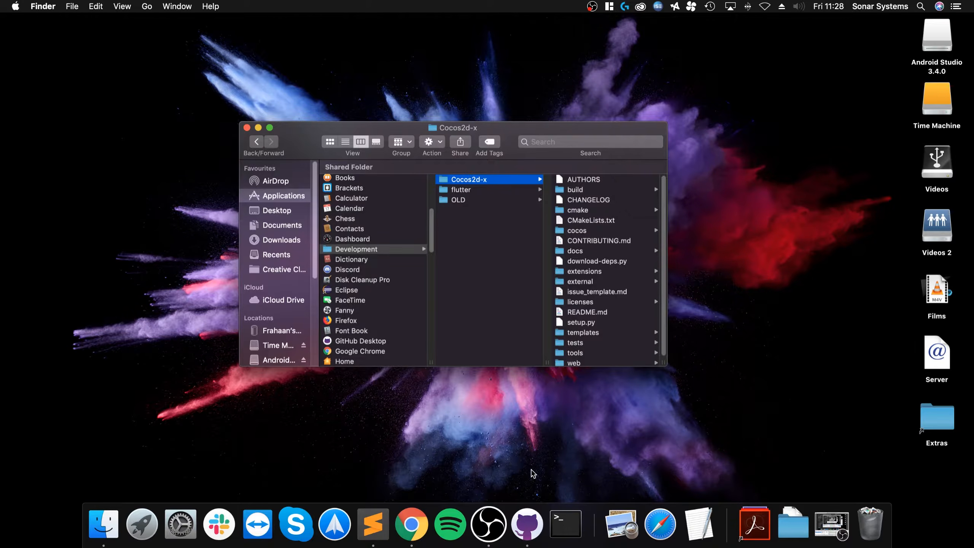
- Launch Terminal and cd into the Cocos2d-x folder
left_click(573, 525)
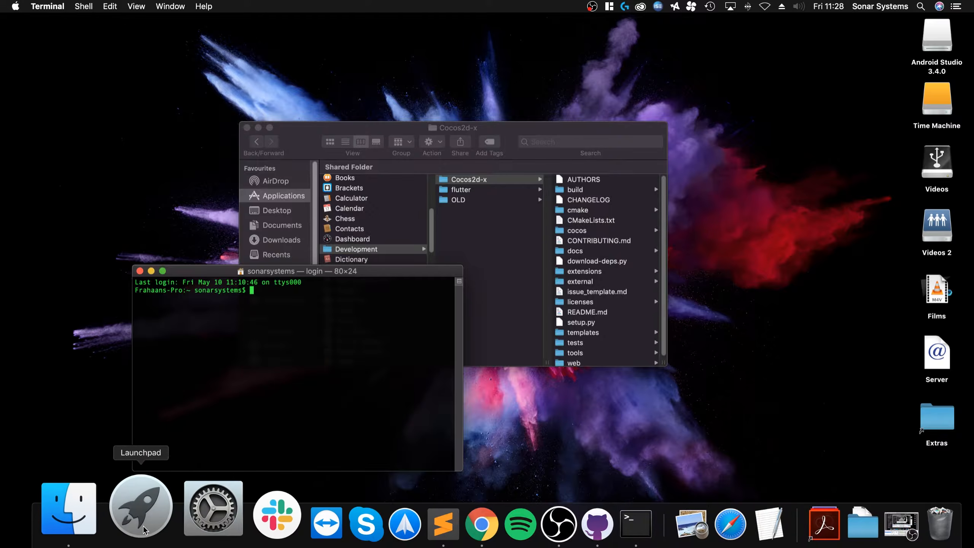
left_click(140, 514)
left_click(140, 514)
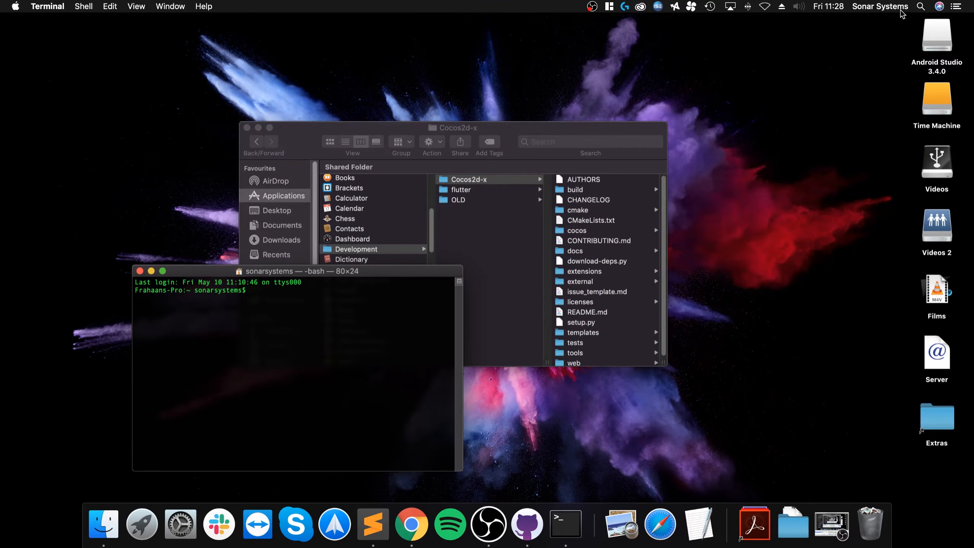
left_click(916, 7)
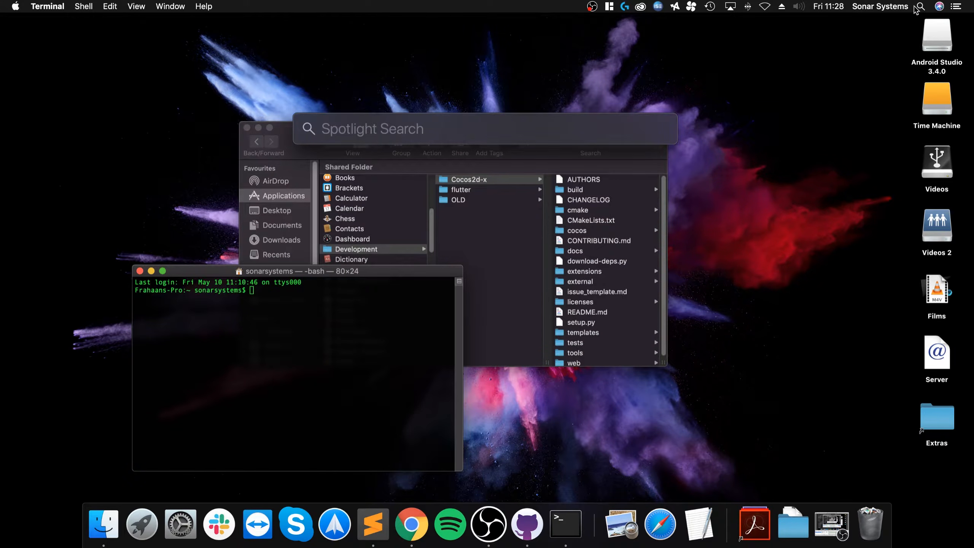
type("term")
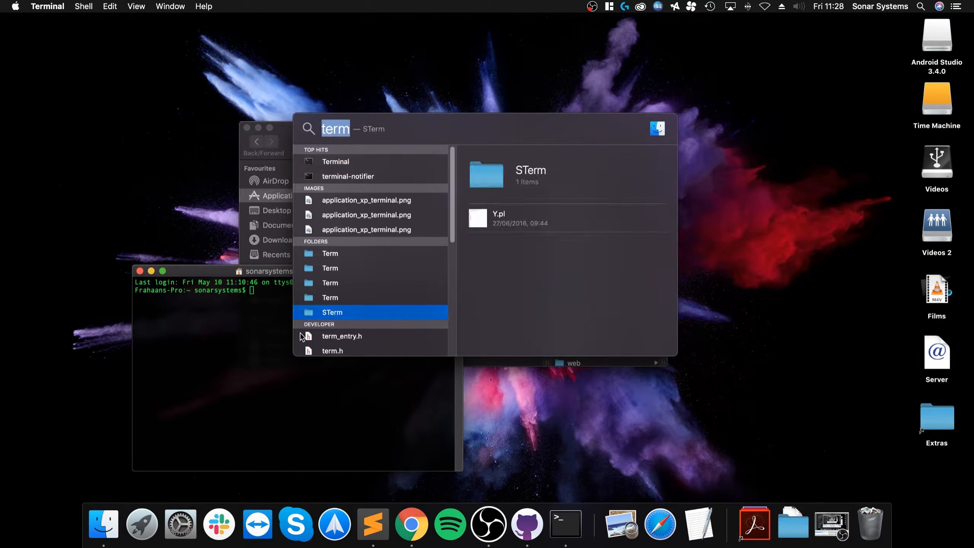
left_click(263, 337)
type("cd")
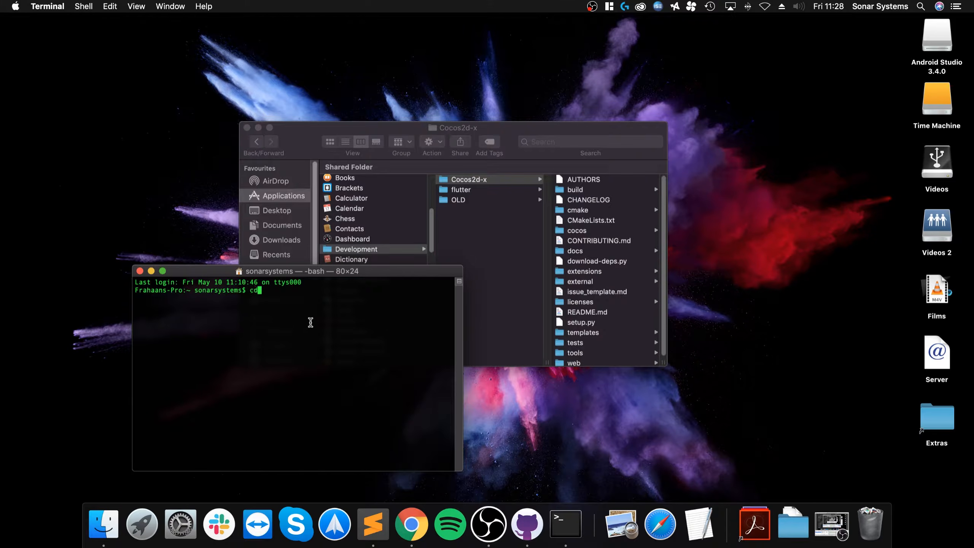
left_click_drag(464, 179, 319, 379)
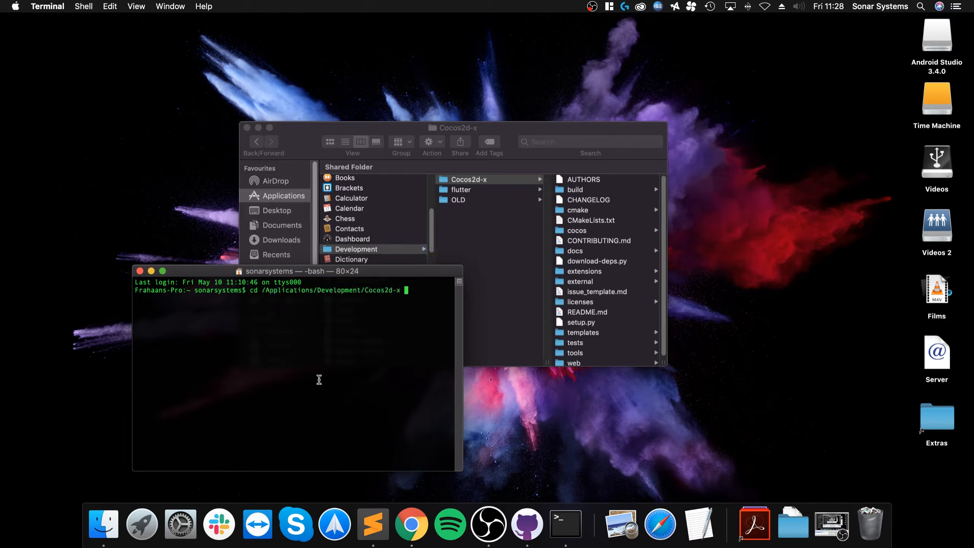
key("Return")
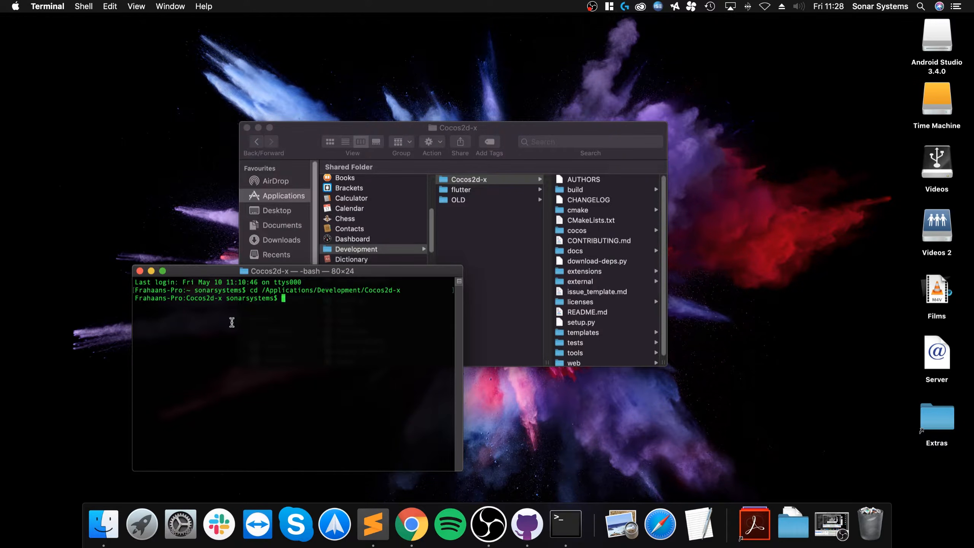
- Run ./setup.py in the Cocos2d-x folder
type("./setup.pu")
key("BackSpace")
type("y")
key("Return")
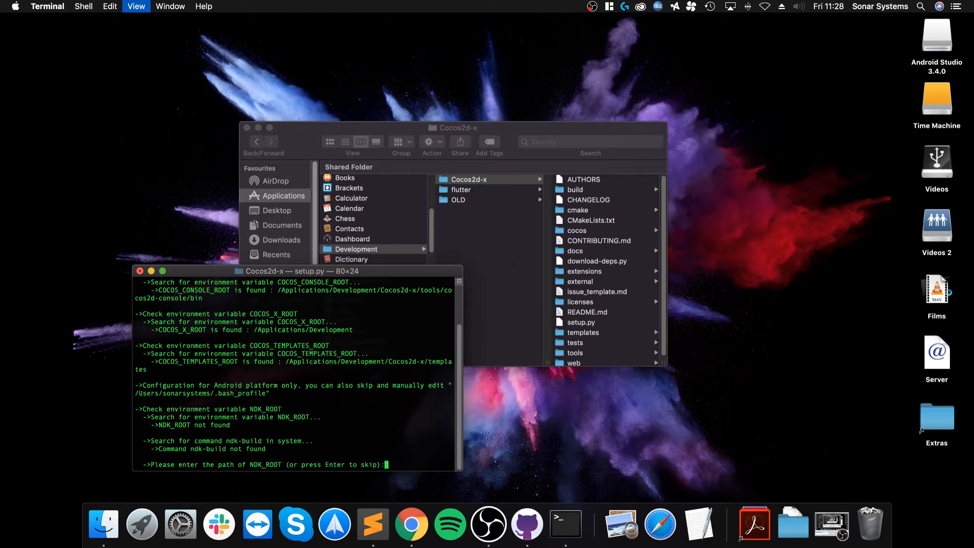
key("super+plus")
key("super+minus")
left_click_drag(355, 271, 312, 77)
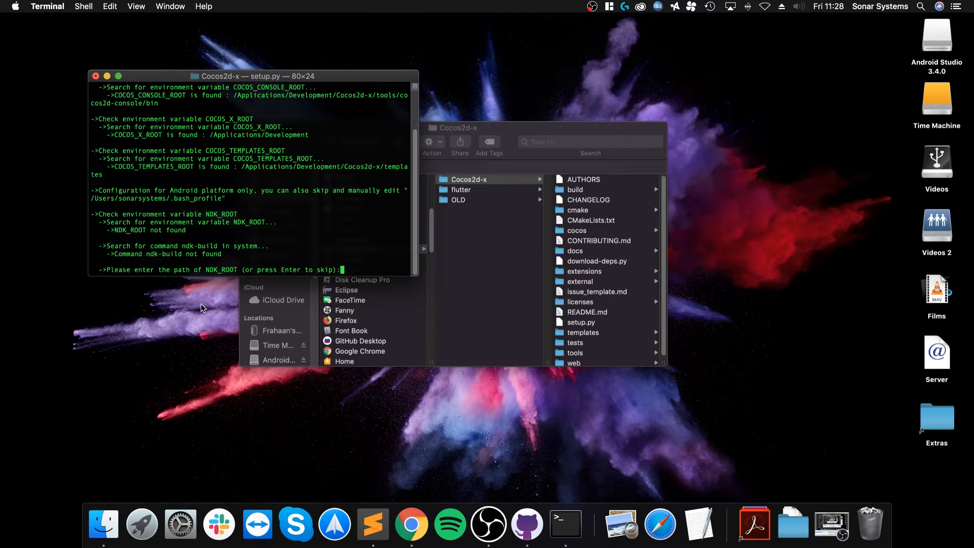
- Leave the NDK_ROOT and ANDROID_SDK_ROOT prompts empty to skip both paths
key("Return")
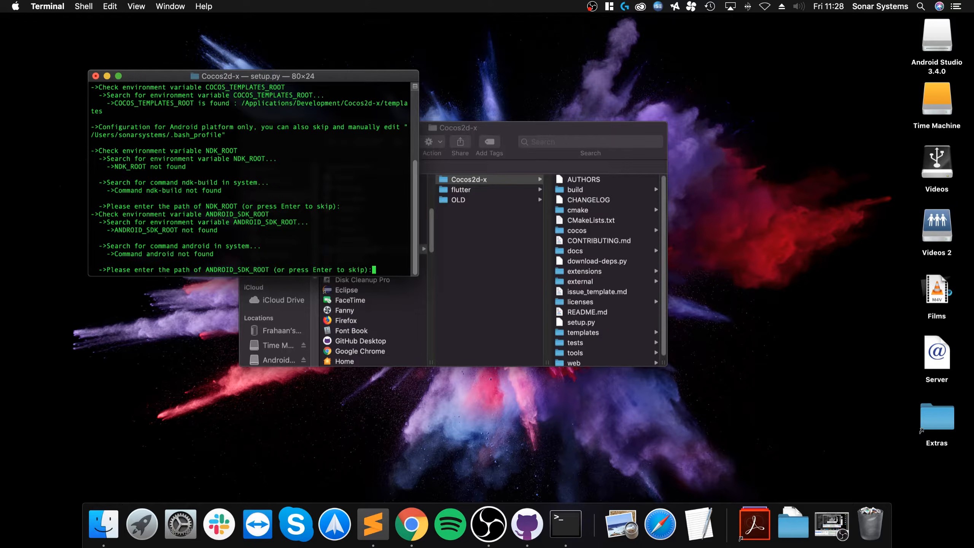
scroll(276, 125, "up", 5)
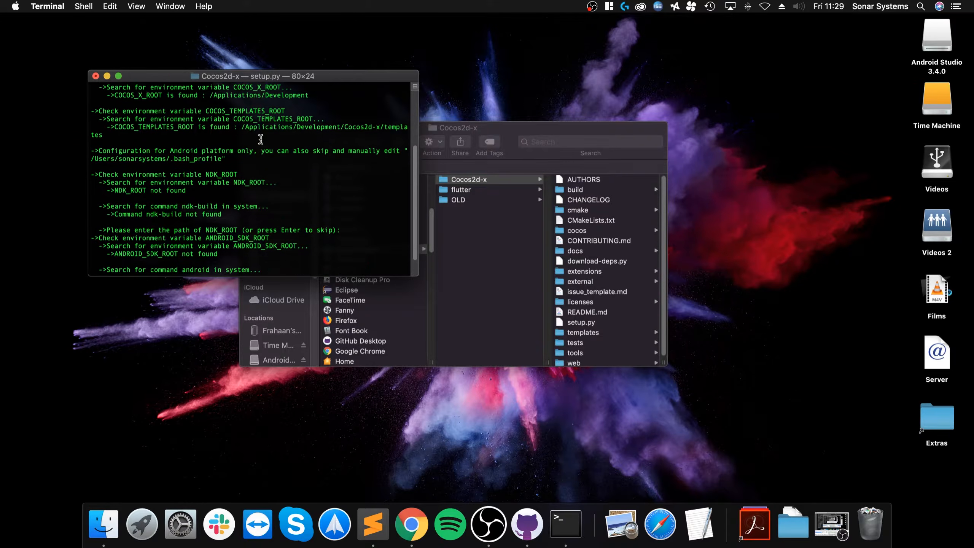
left_click_drag(291, 206, 184, 91)
scroll(230, 172, "up", 2)
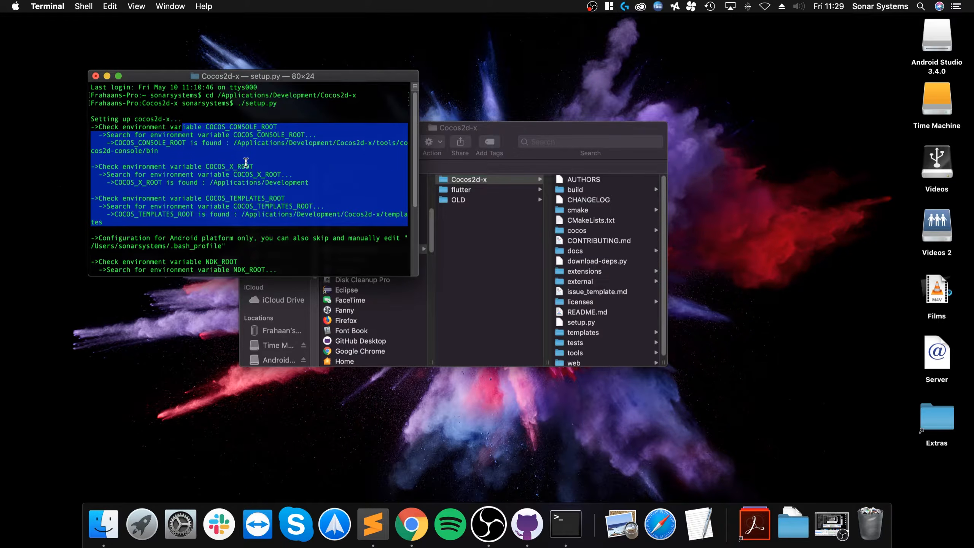
key("Return")
key("Return")
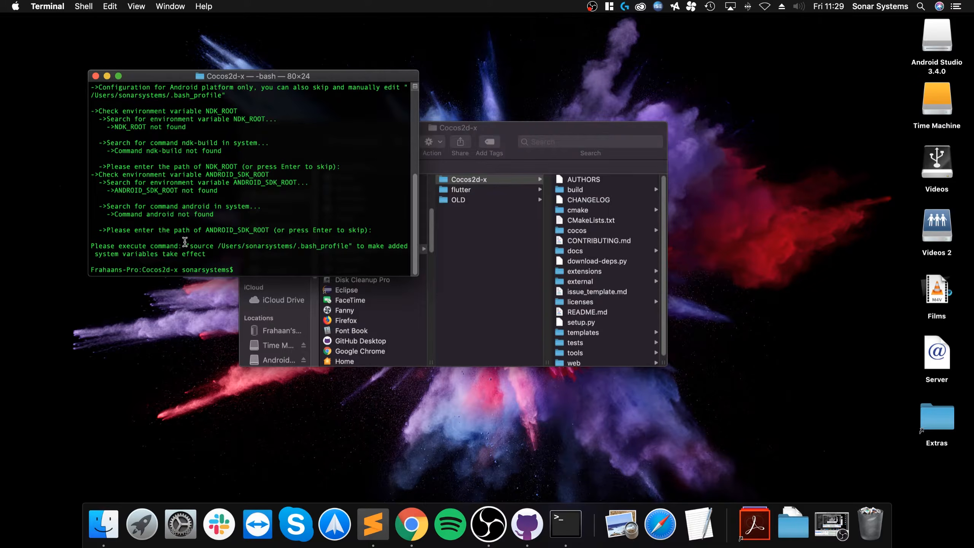
- Copy the suggested source command for .bash_profile into the prompt and run it
left_click_drag(191, 247, 347, 247)
key("super+c")
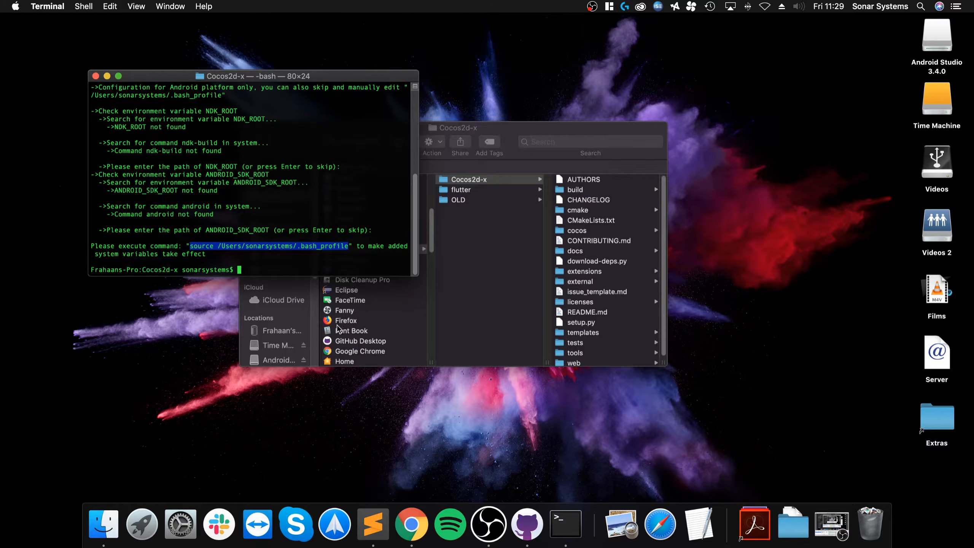
right_click(242, 270)
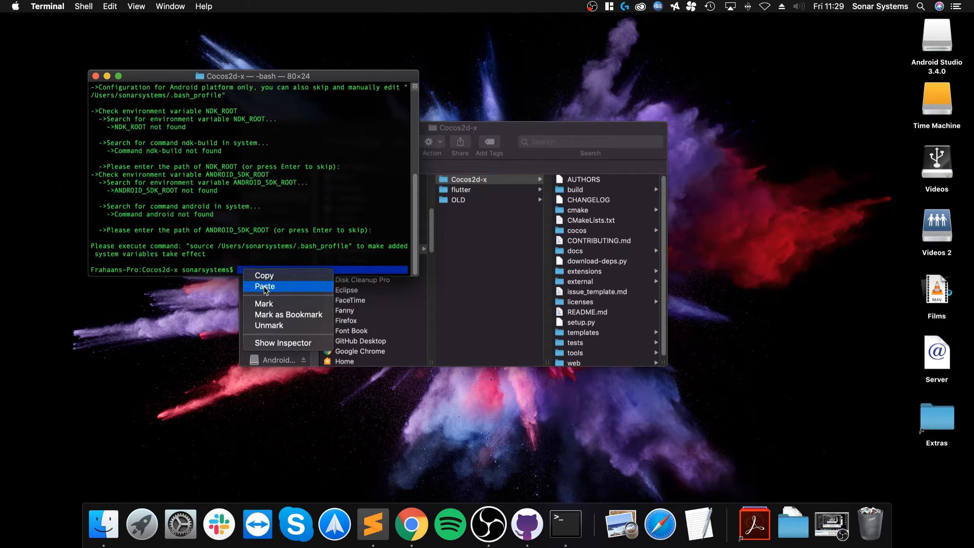
left_click(264, 286)
key("Return")
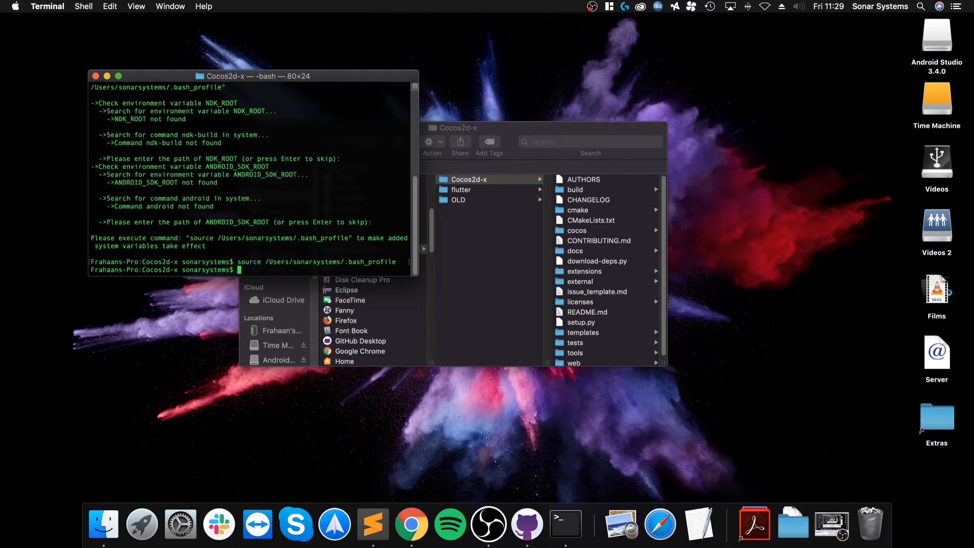
- Enlarge the Terminal text two steps and move the window up and left
key("super+plus")
key("super+plus")
key("super+plus")
key("super+plus")
key("super+plus")
key("super+plus")
key("super+plus")
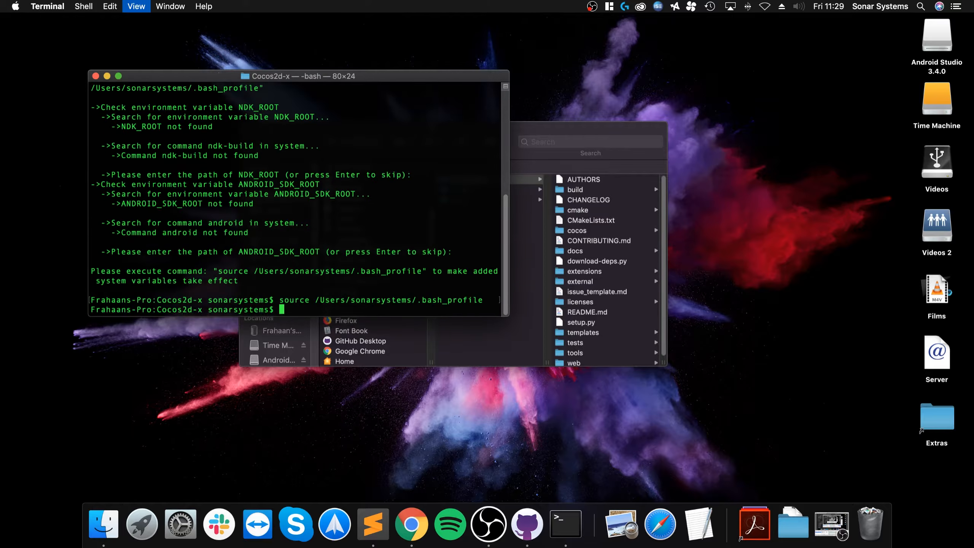
key("super+plus")
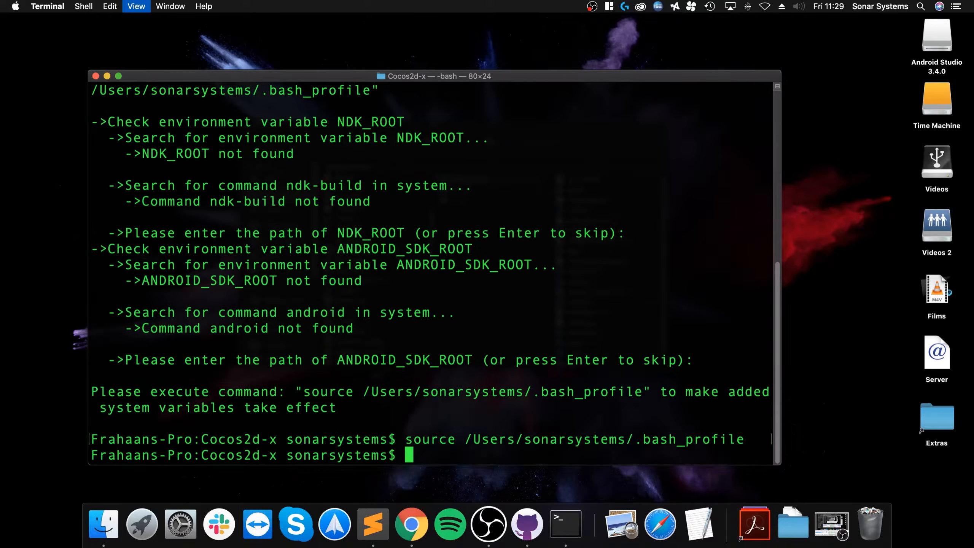
left_click_drag(303, 75, 257, 32)
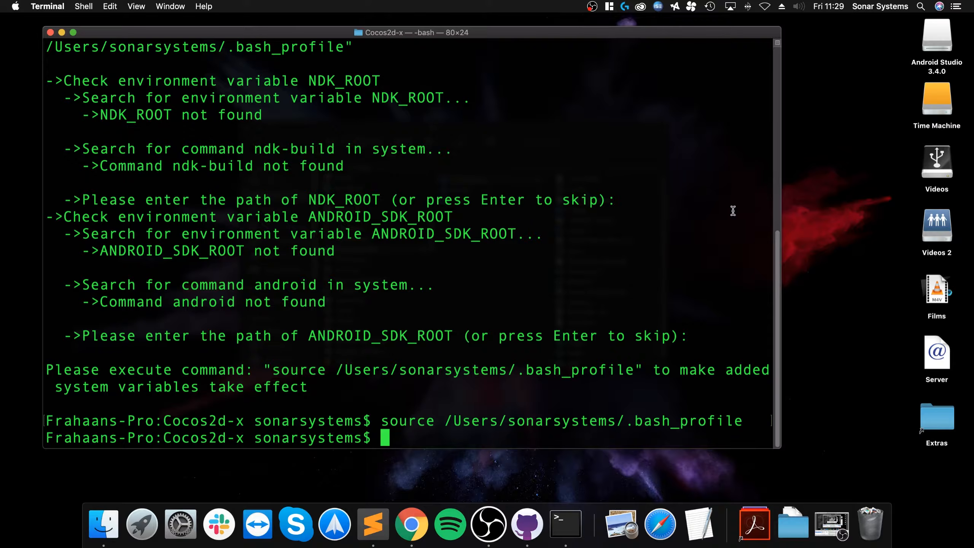
- Change the Terminal directory to the Desktop folder
type("ced")
key("BackSpace")
key("BackSpace")
type("d")
left_click_drag(938, 415, 536, 420)
key("BackSpace")
key("BackSpace")
key("BackSpace")
key("BackSpace")
key("BackSpace")
key("BackSpace")
key("BackSpace")
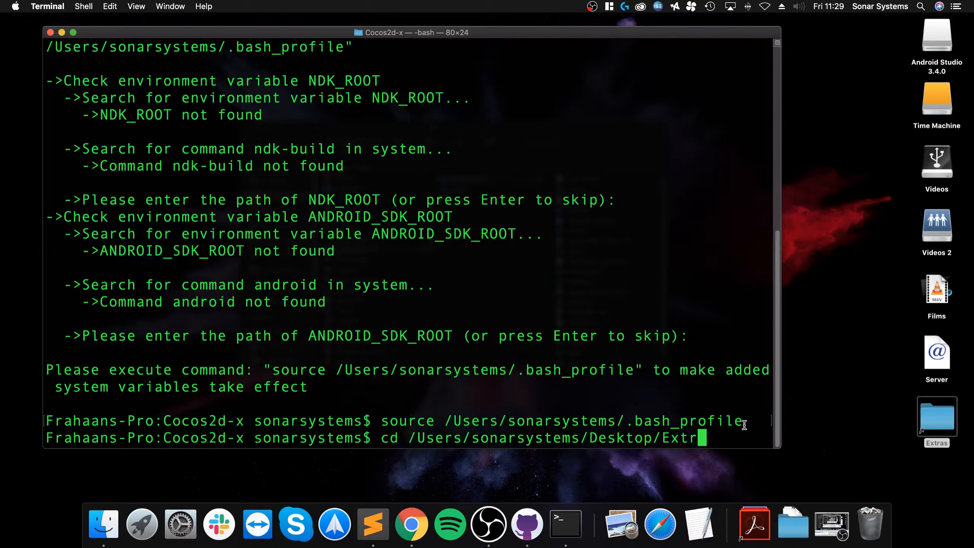
key("Return")
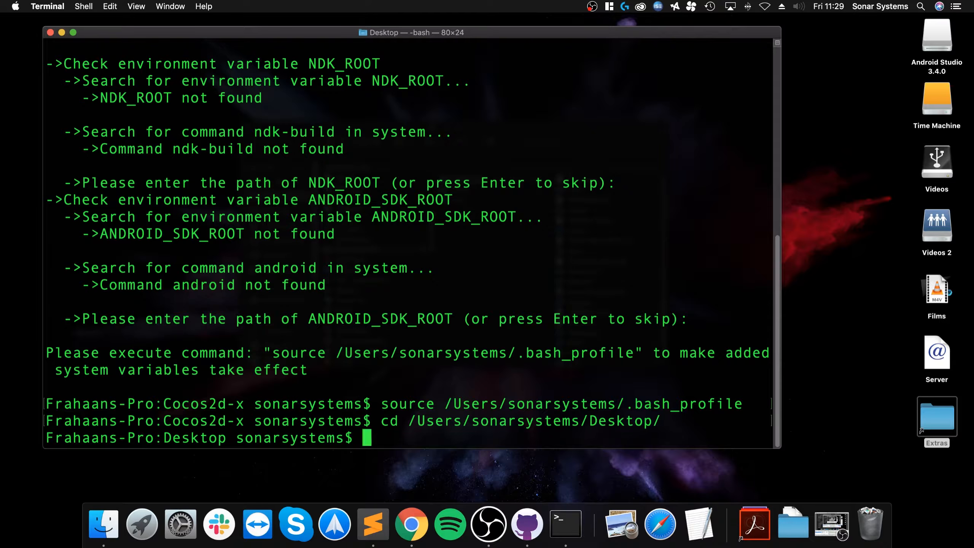
- Run 'cocos new TestProject -l cpp' to create the C++ project
type("cocos new ")
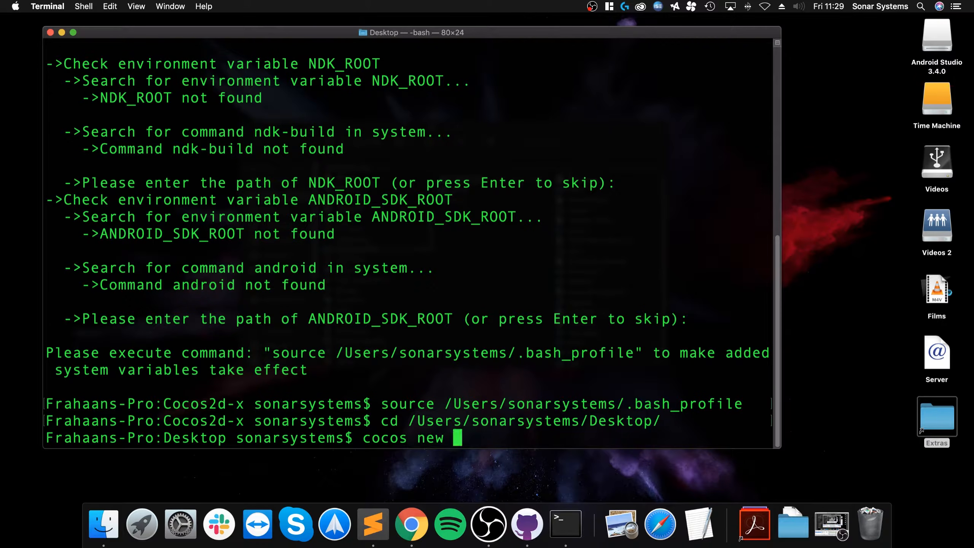
type("TestPr")
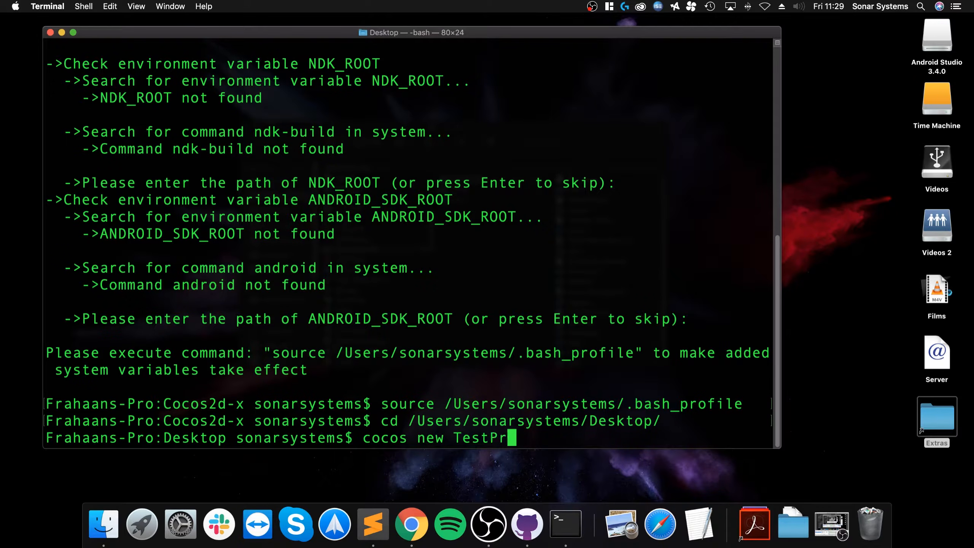
type("oject -l")
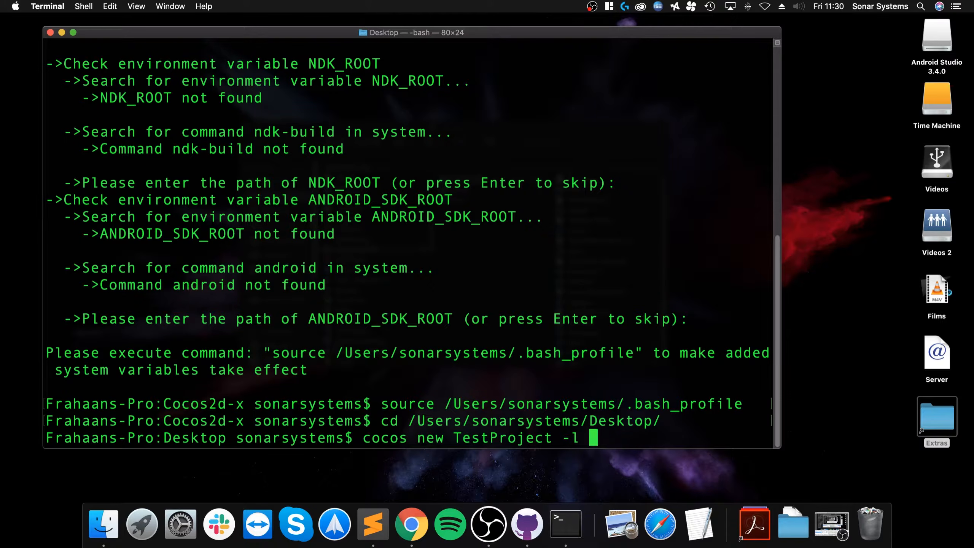
type("cpp")
key("Return")
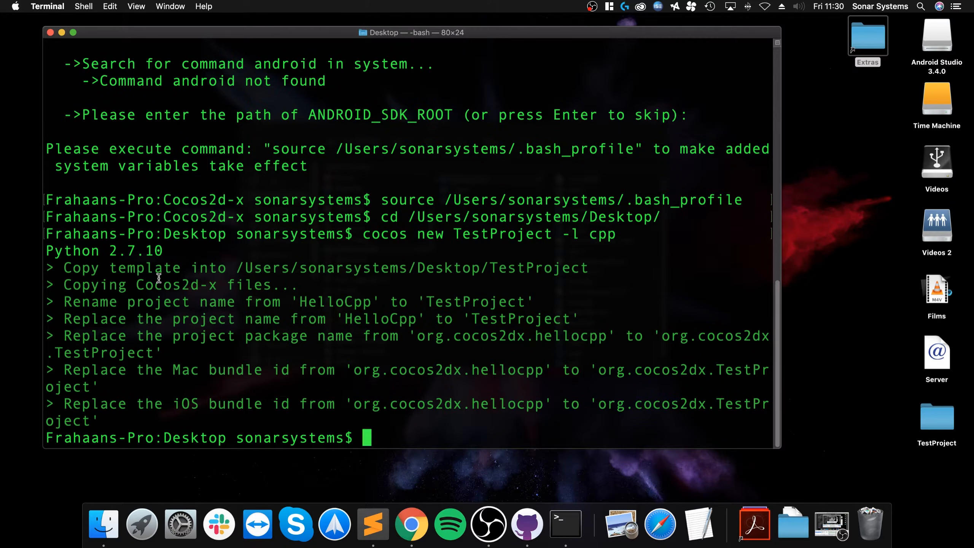
left_click(138, 7)
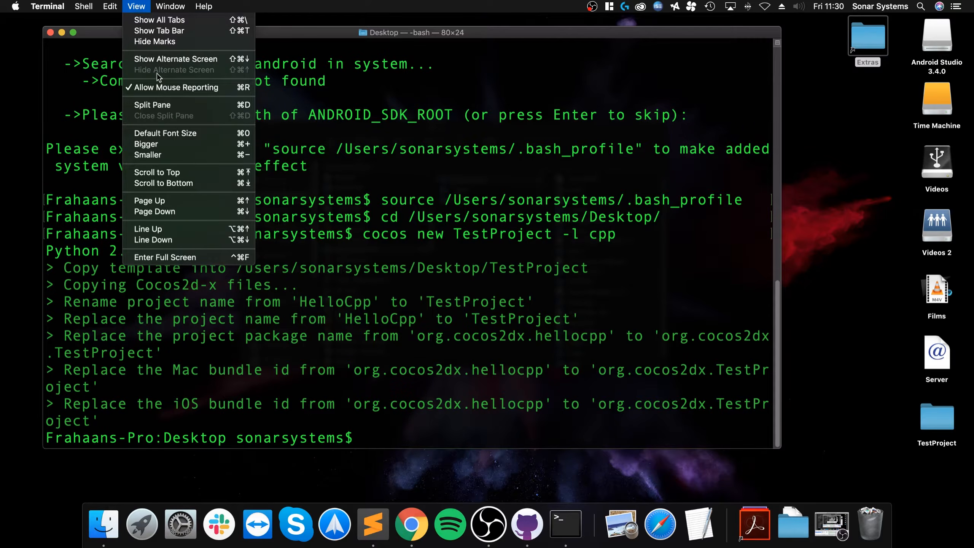
- Reset Terminal to Default Font Size, hide it, and launch Android Studio from Launchpad
left_click(181, 132)
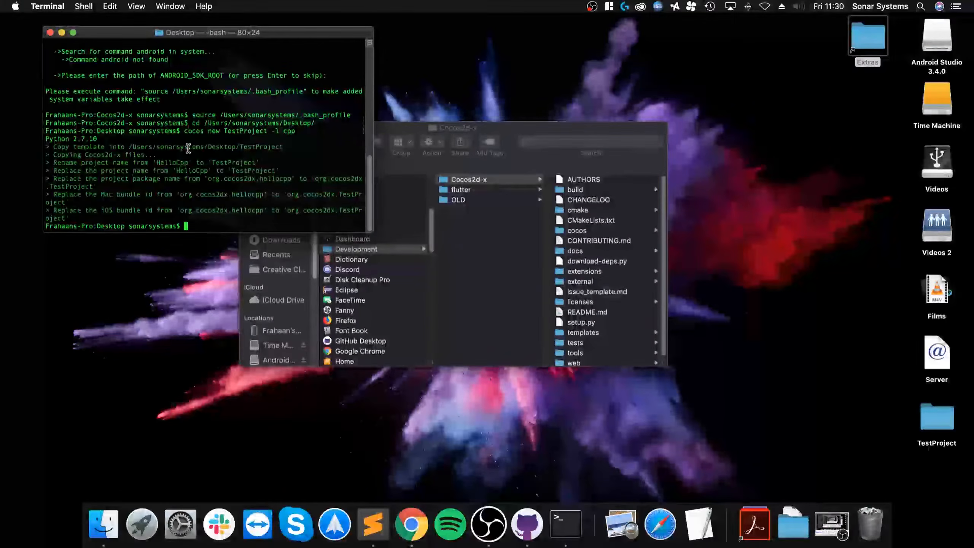
key("super+h")
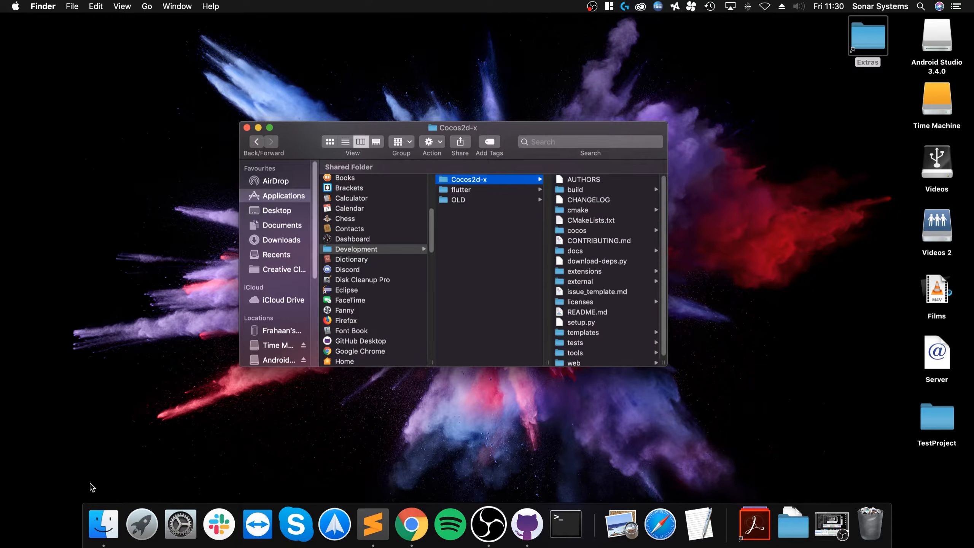
left_click(141, 529)
type("android")
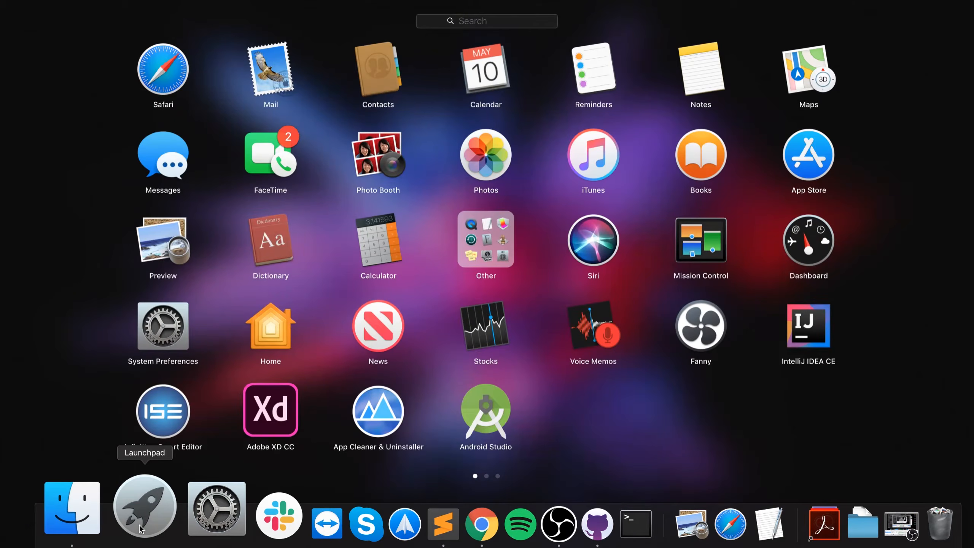
key("Return")
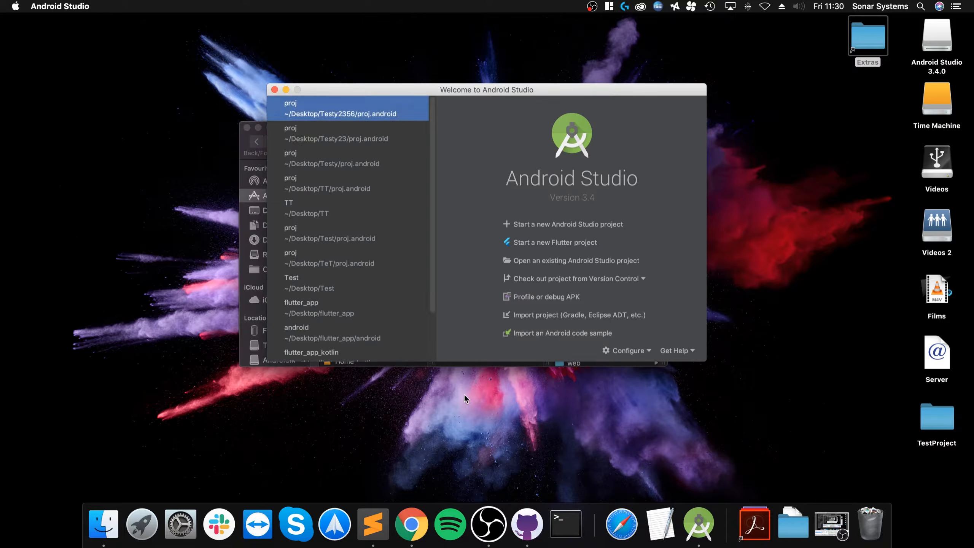
- Open Preferences at System Settings > Android SDK and show the SDK Tools list
left_click(76, 7)
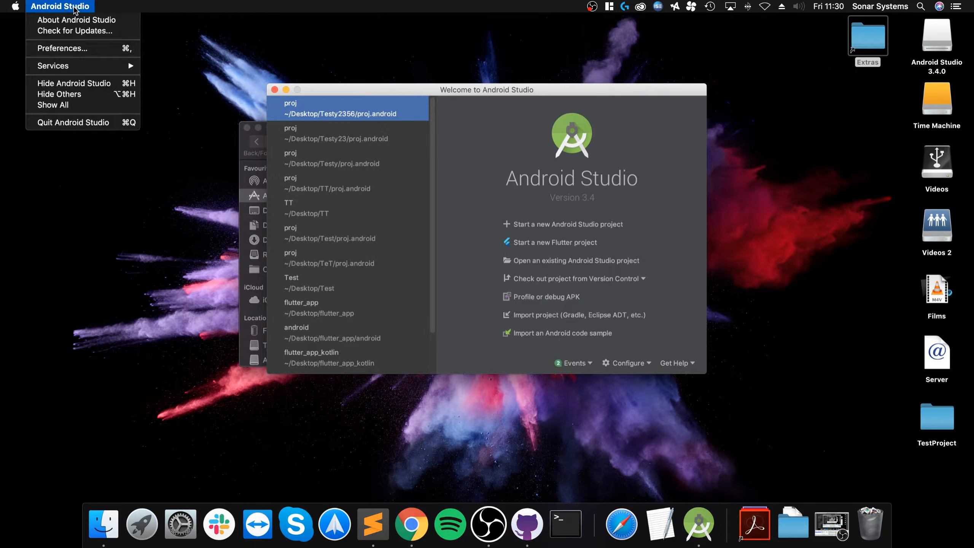
left_click(73, 48)
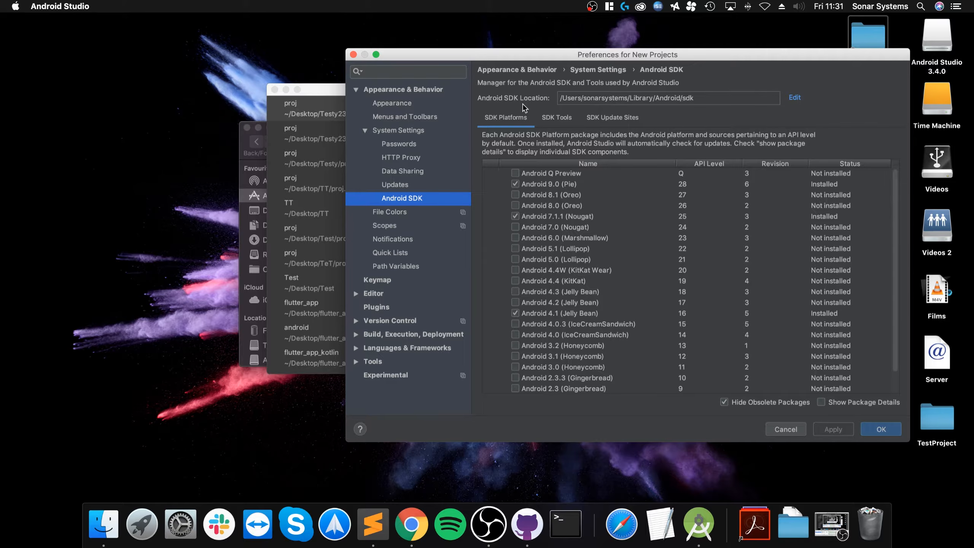
left_click(556, 117)
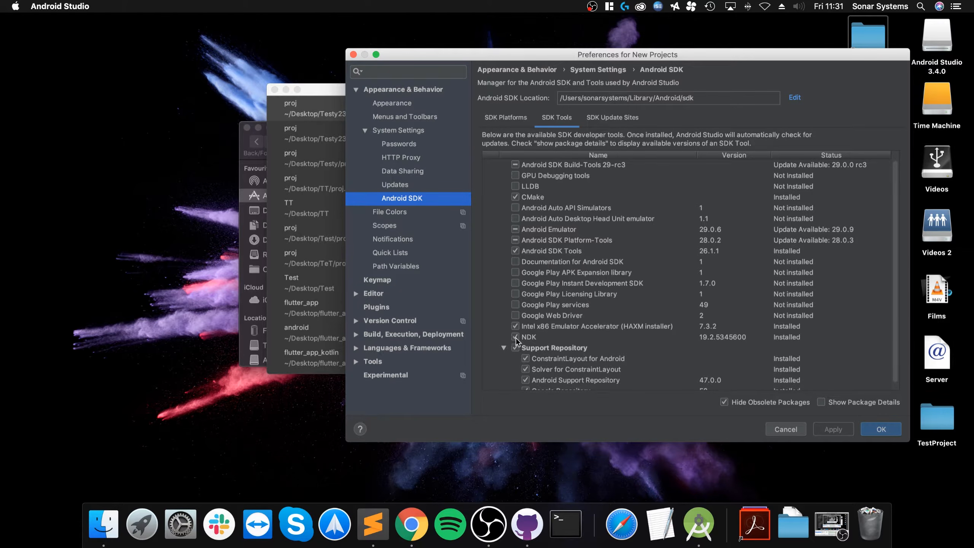
- Mark Google Play services for install and apply, then cancel and unmark it
scroll(520, 332, "down", 1)
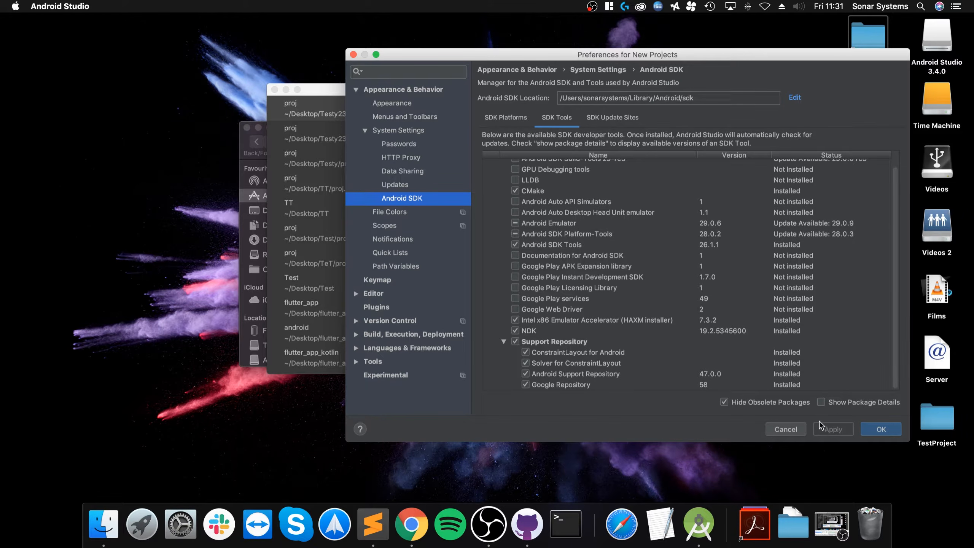
left_click(515, 299)
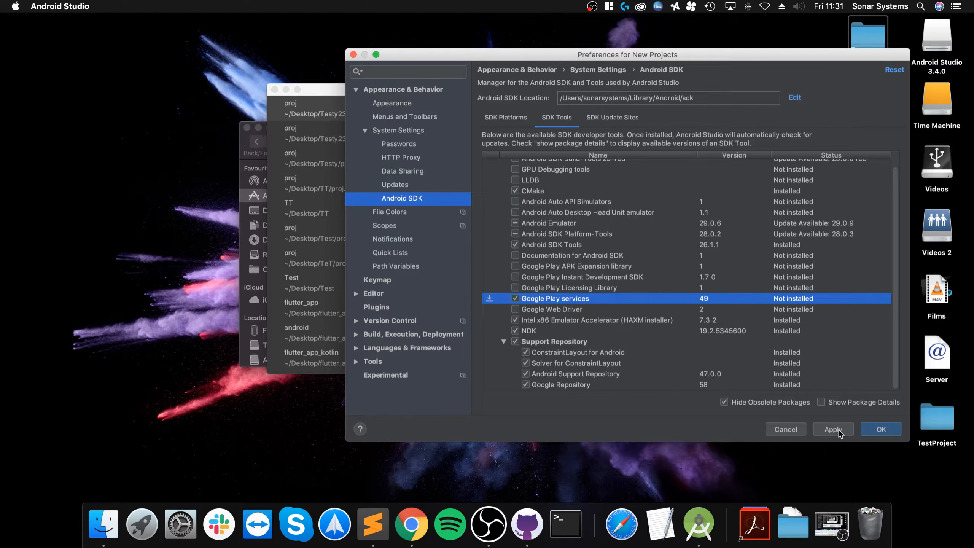
left_click(838, 431)
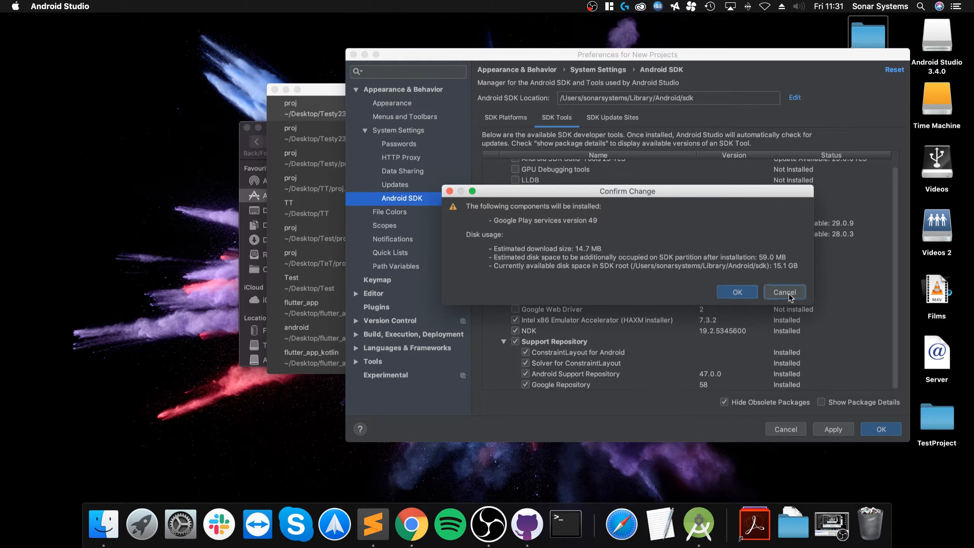
left_click(784, 292)
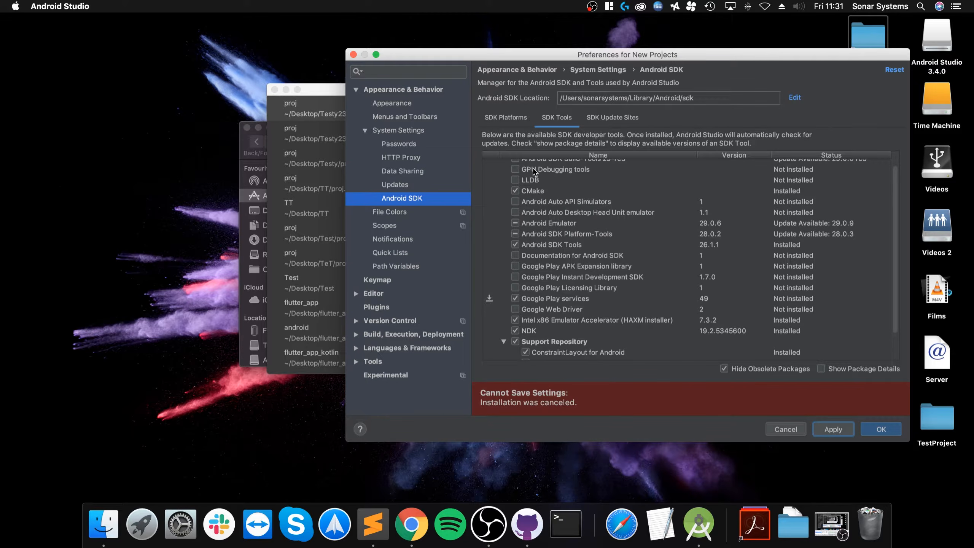
left_click(515, 298)
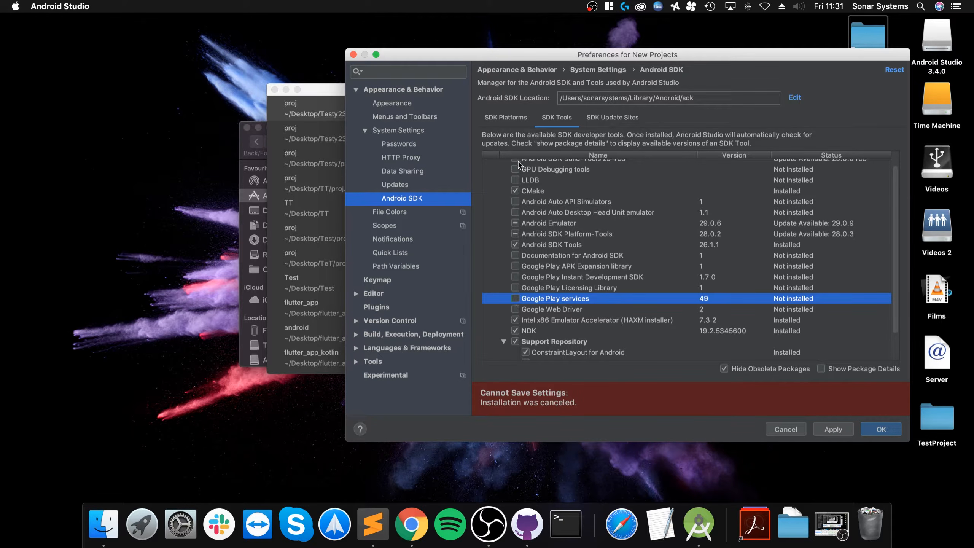
- Mark the Android 8.1 (Oreo) platform and apply, then cancel the Android 27 download
left_click(521, 121)
left_click(515, 194)
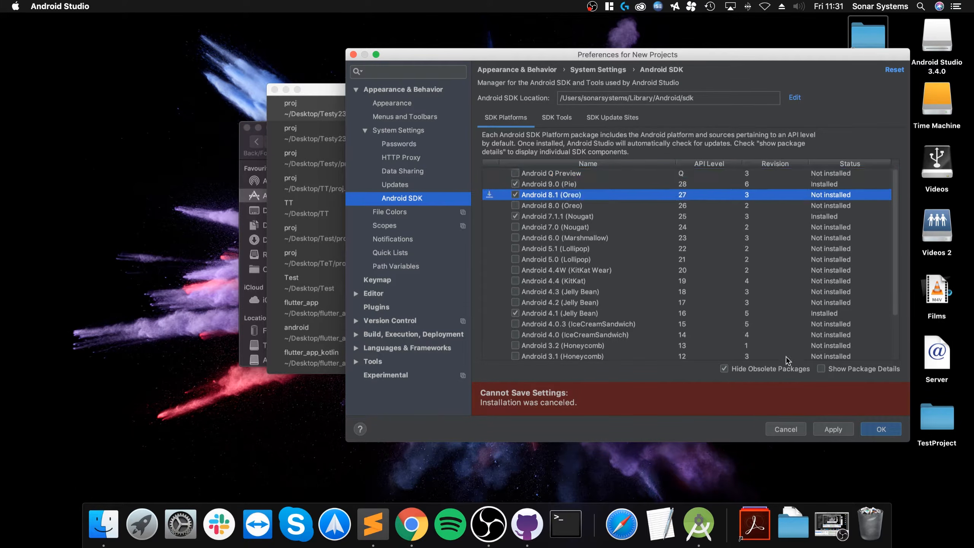
left_click(832, 430)
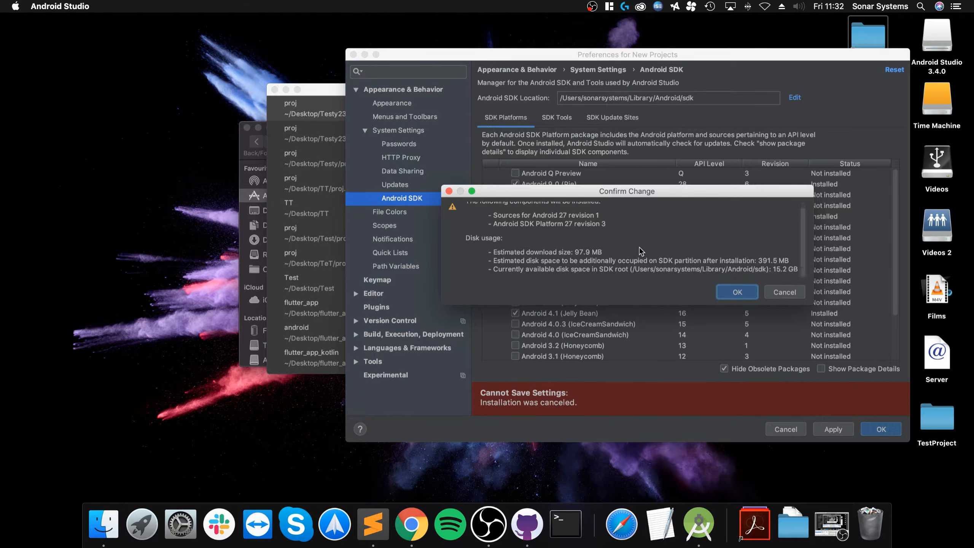
left_click(730, 296)
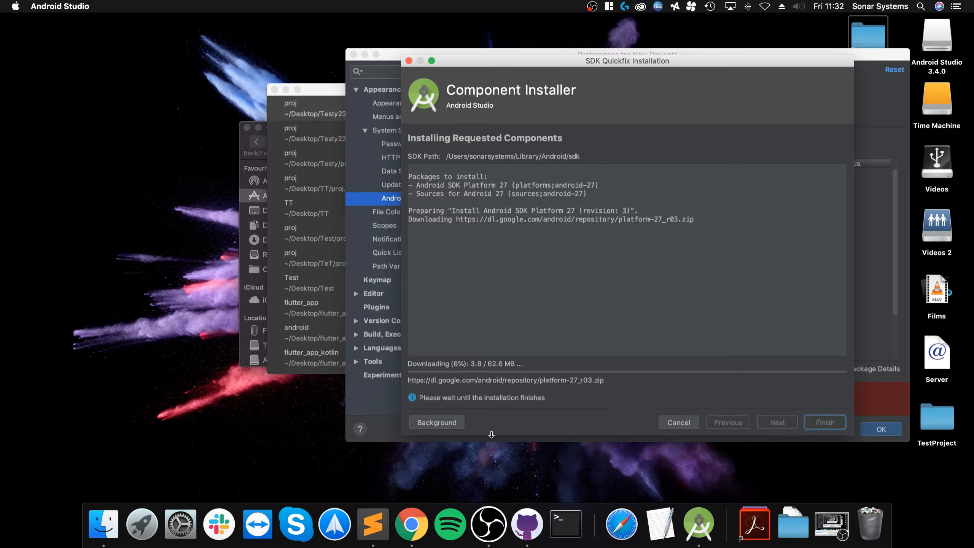
left_click(692, 423)
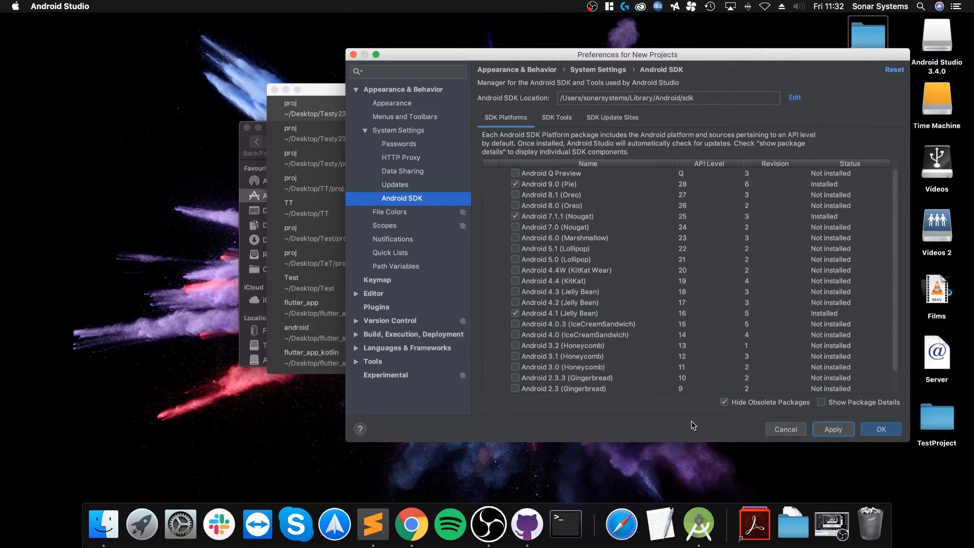
- Review the SDK Tools list and close Preferences with OK
left_click(559, 119)
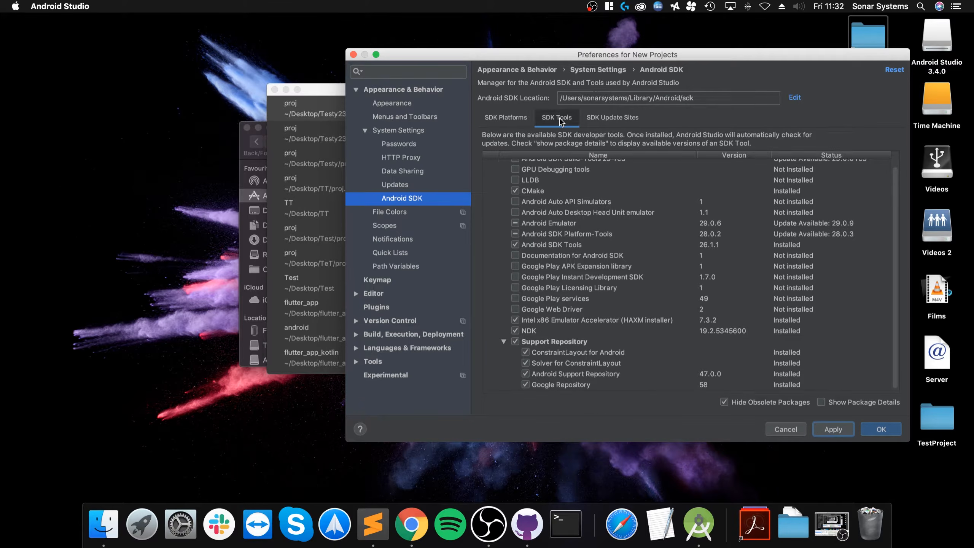
scroll(494, 295, "down", 3)
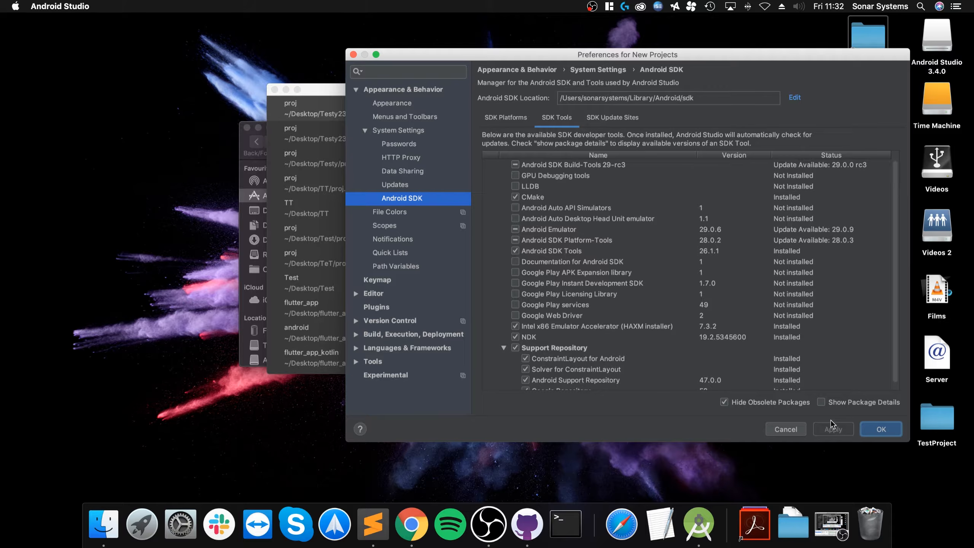
left_click(878, 429)
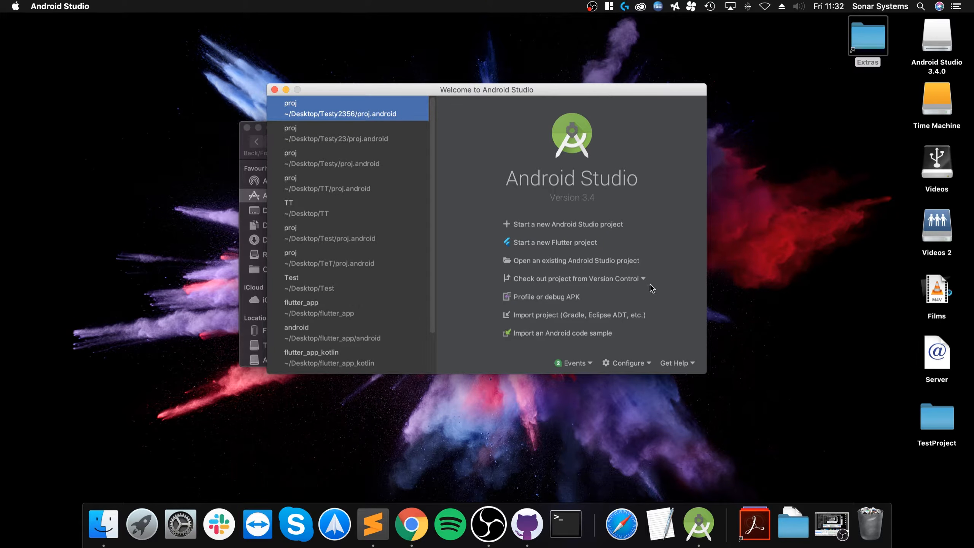
- Open Desktop/TestProject/proj.android as a project, dismiss Tip of the Day, and select Gradle Scripts
left_click(541, 266)
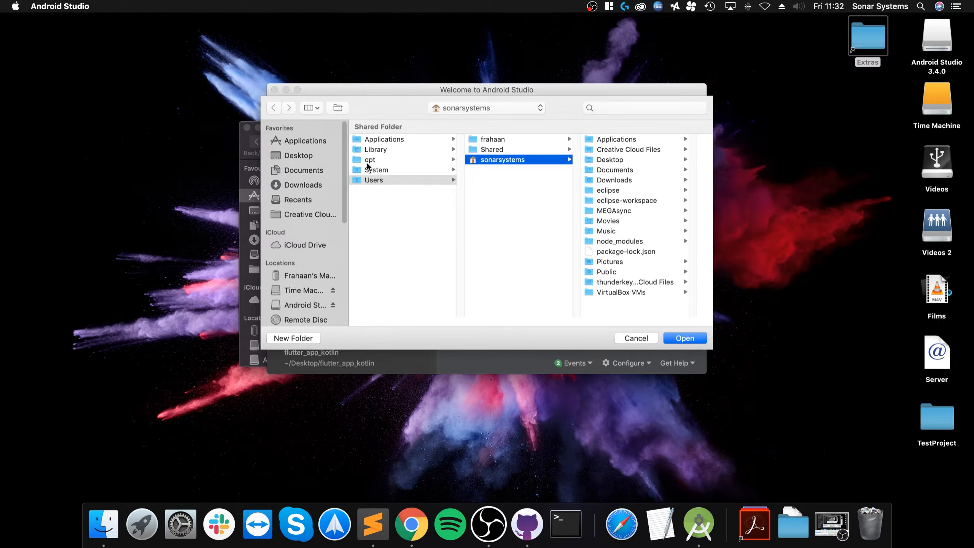
left_click(338, 158)
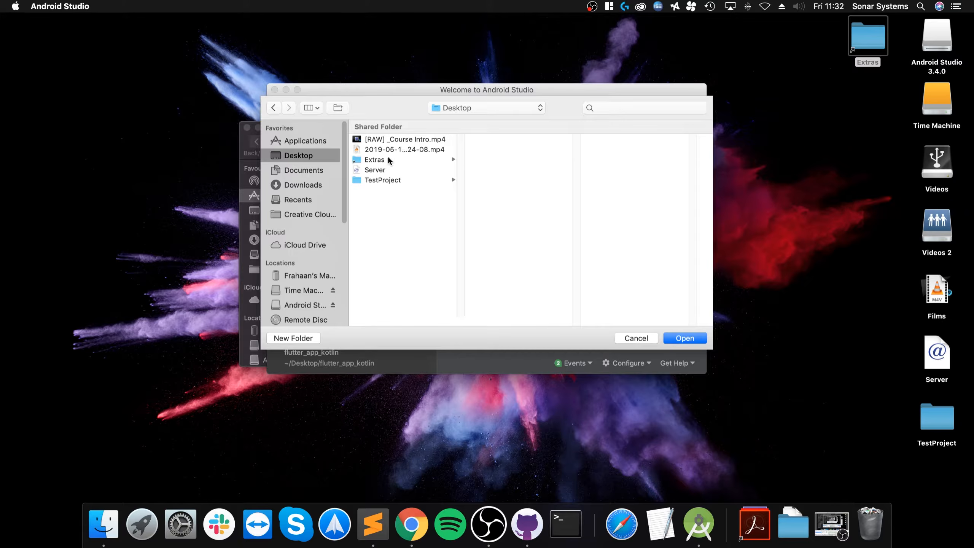
left_click(381, 180)
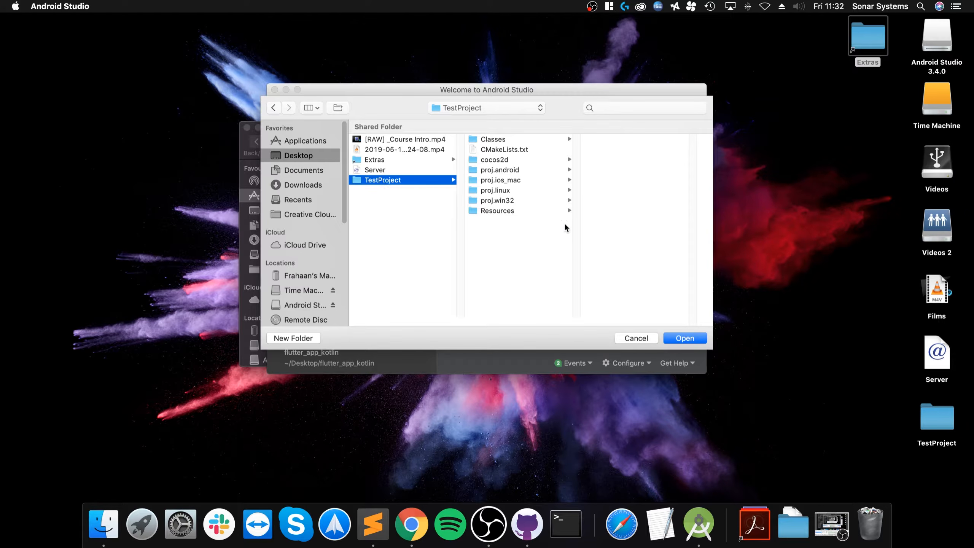
left_click(502, 169)
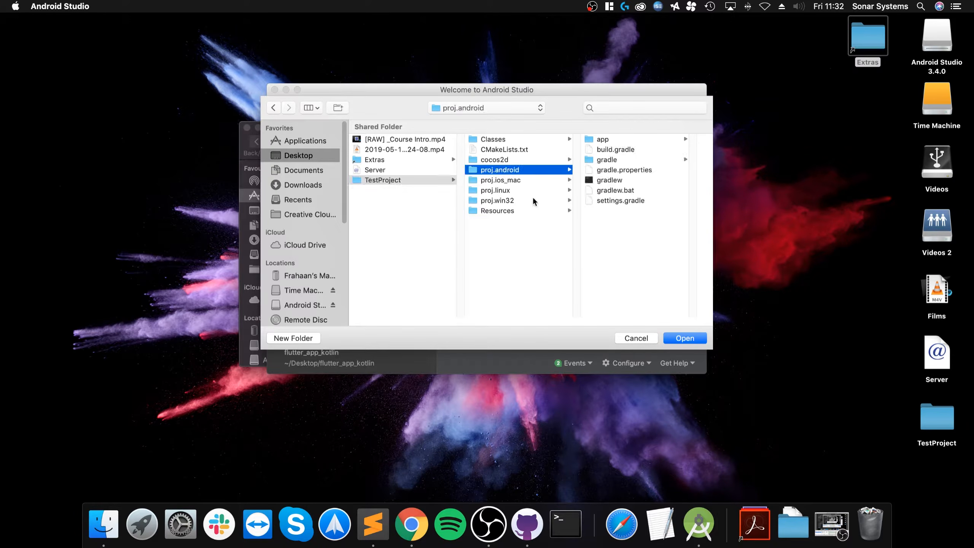
left_click(684, 337)
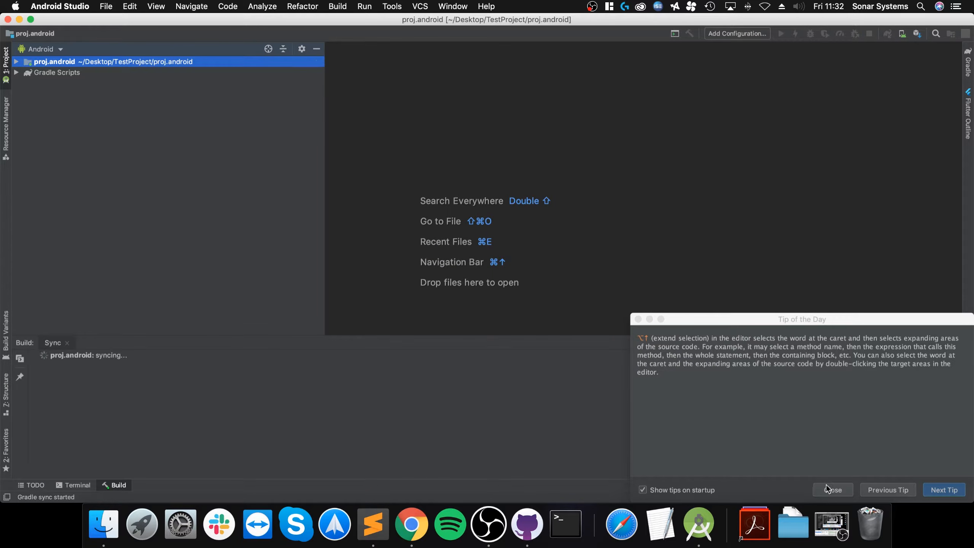
left_click(826, 486)
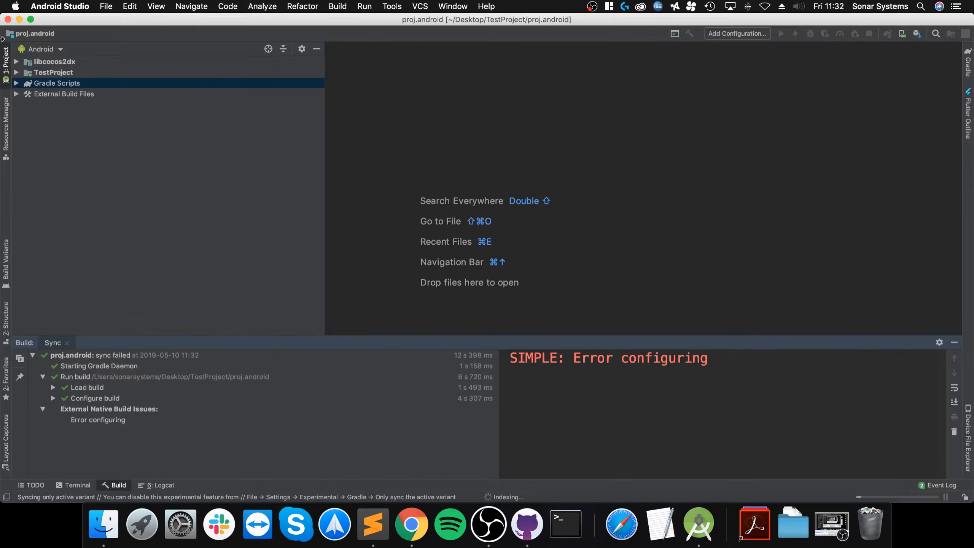
left_click(17, 85)
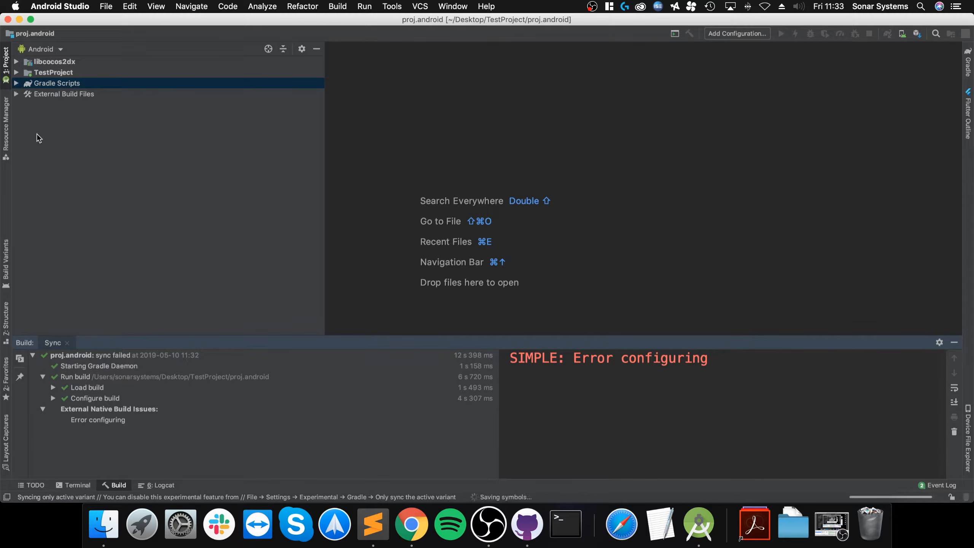
- Change distributionUrl in gradle-wrapper.properties from gradle-4.6-all.zip to gradle-3.4-all.zip and retry sync
left_click(16, 84)
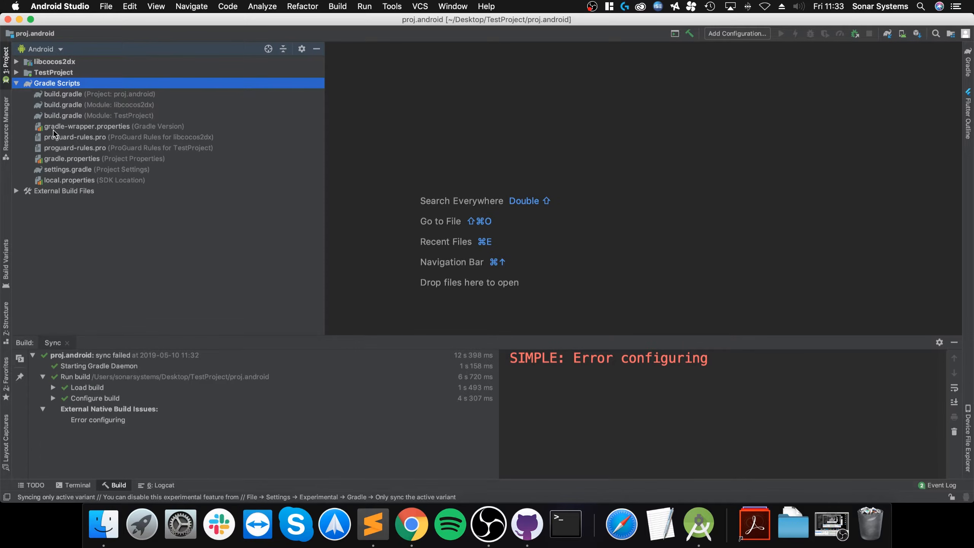
left_click(76, 127)
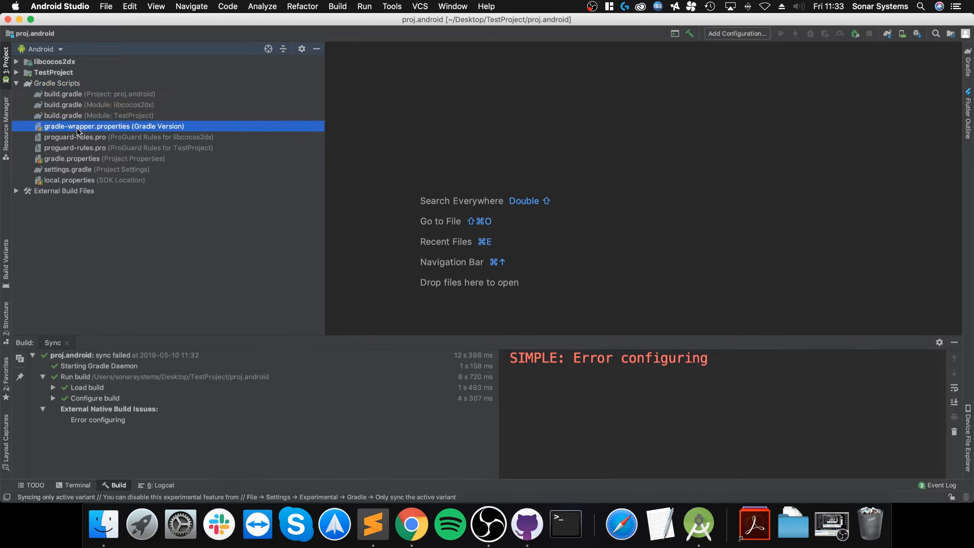
key("Return")
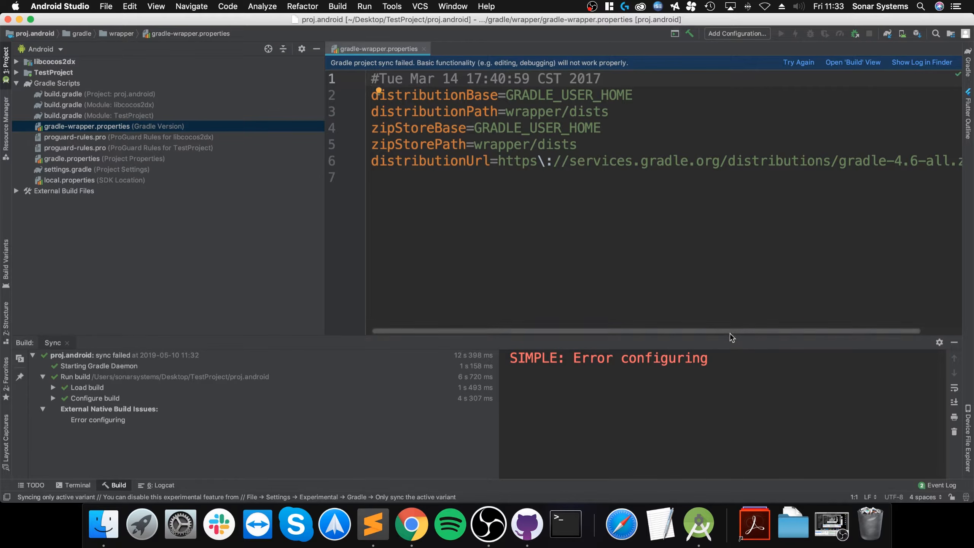
left_click_drag(732, 331, 771, 330)
left_click(859, 161)
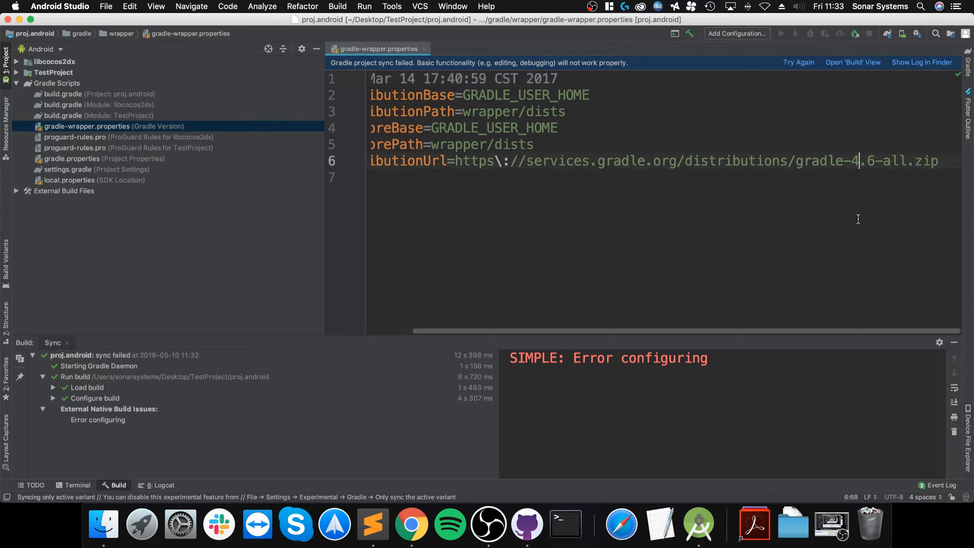
key("BackSpace")
type("3")
key("Right")
key("Delete")
type("4")
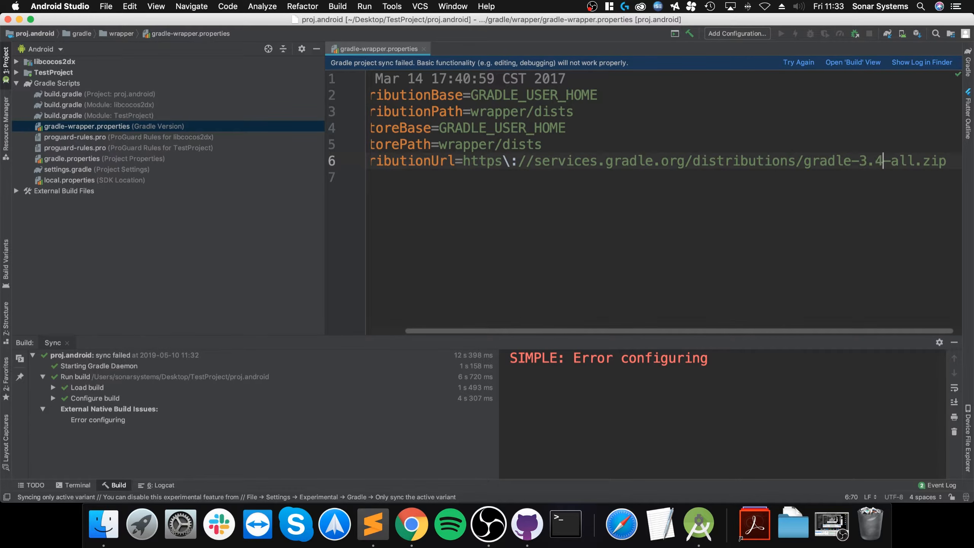
left_click(799, 63)
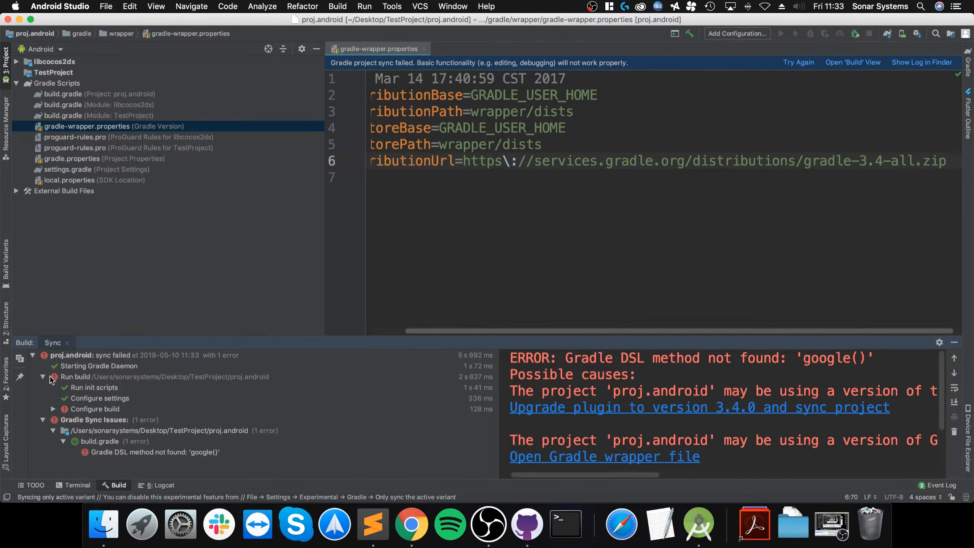
- Upgrade the Android Gradle plugin to 3.4.0, resync, and inspect the obsolete getMergeAssets() warning
left_click(730, 412)
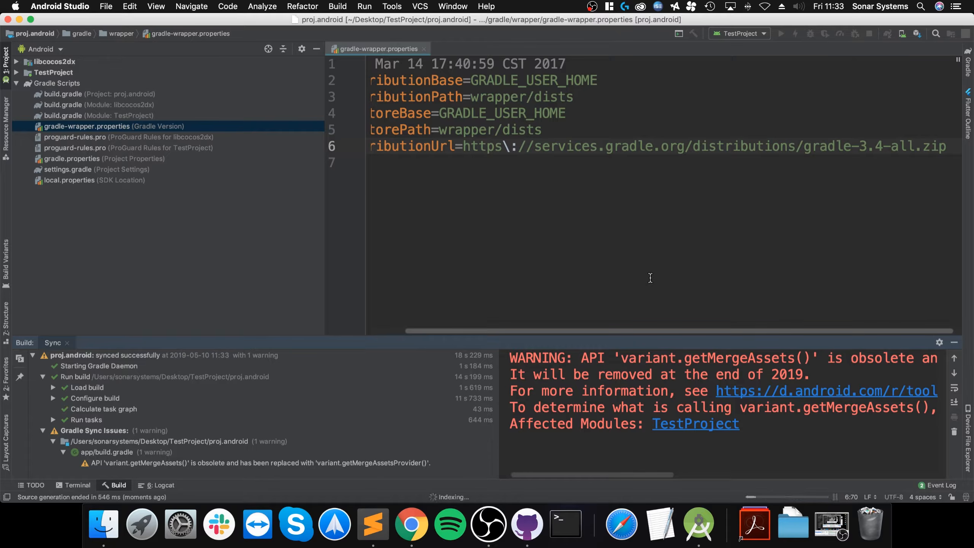
left_click_drag(588, 426, 519, 356)
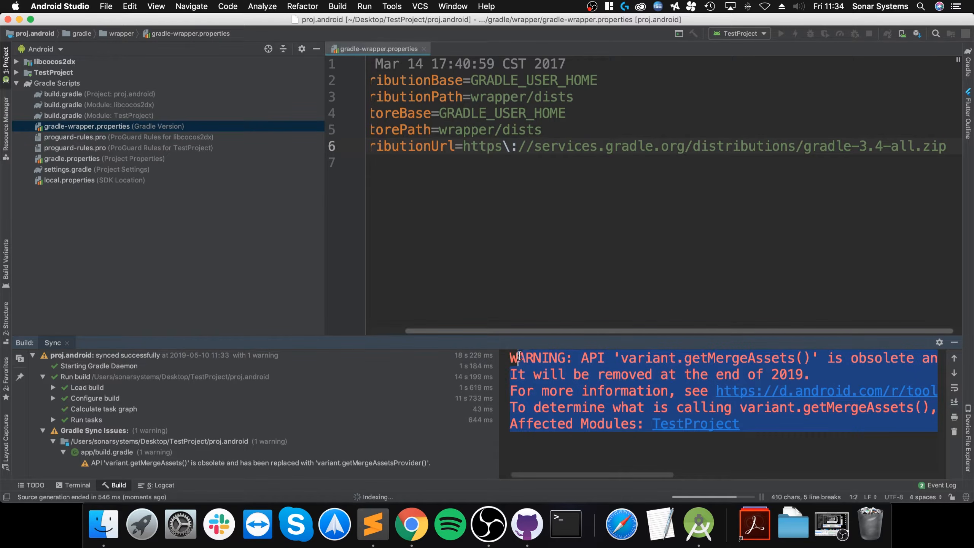
left_click(569, 460)
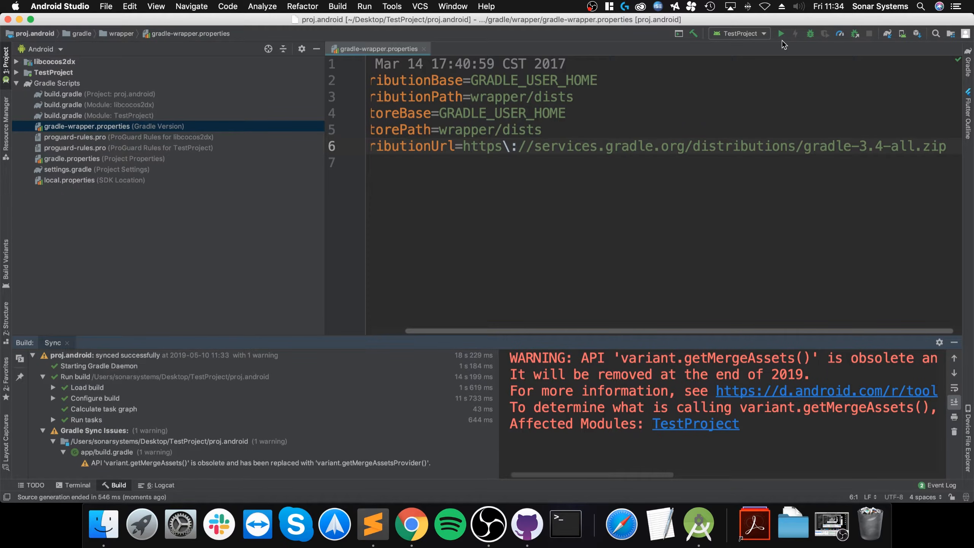
- Open AVD Manager and create a new virtual device using the Pixel 2 hardware profile
left_click(902, 34)
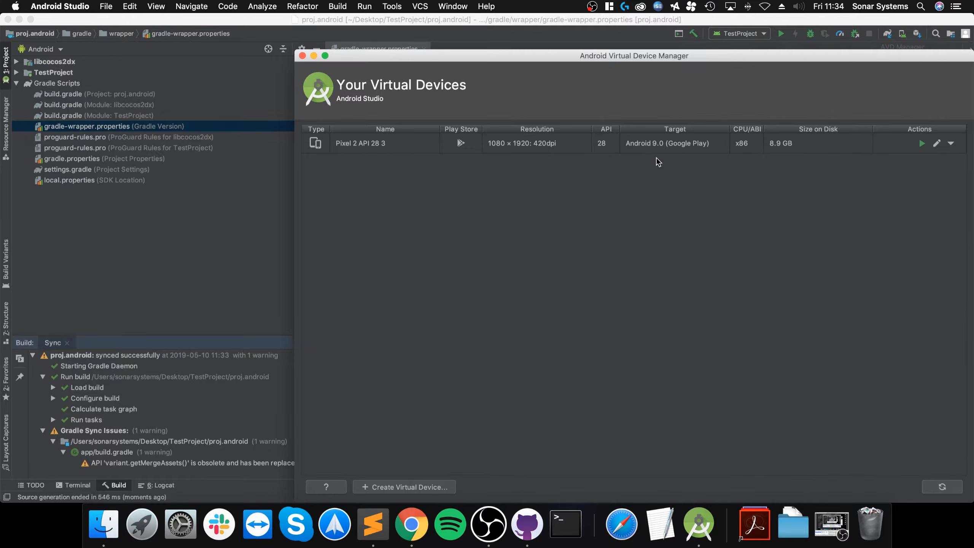
left_click_drag(394, 46, 390, 32)
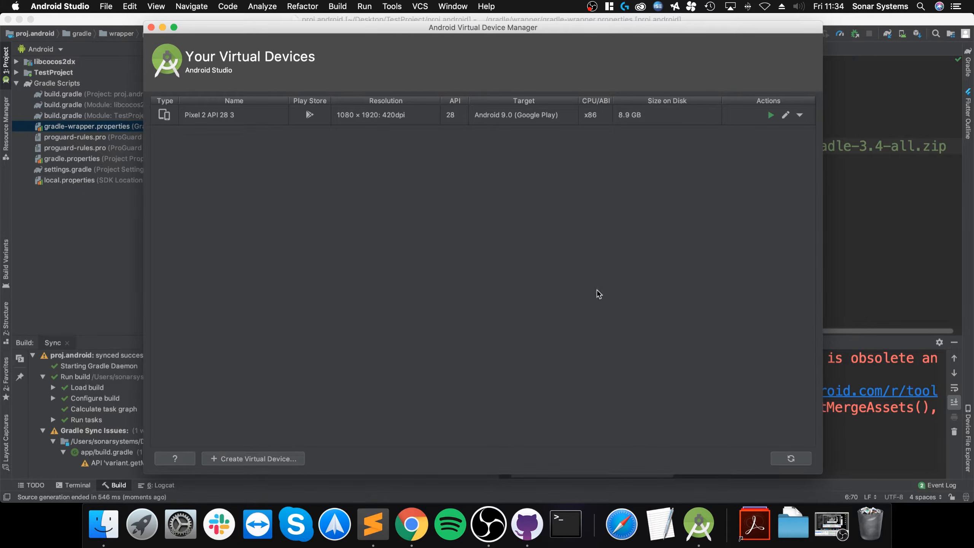
left_click(232, 460)
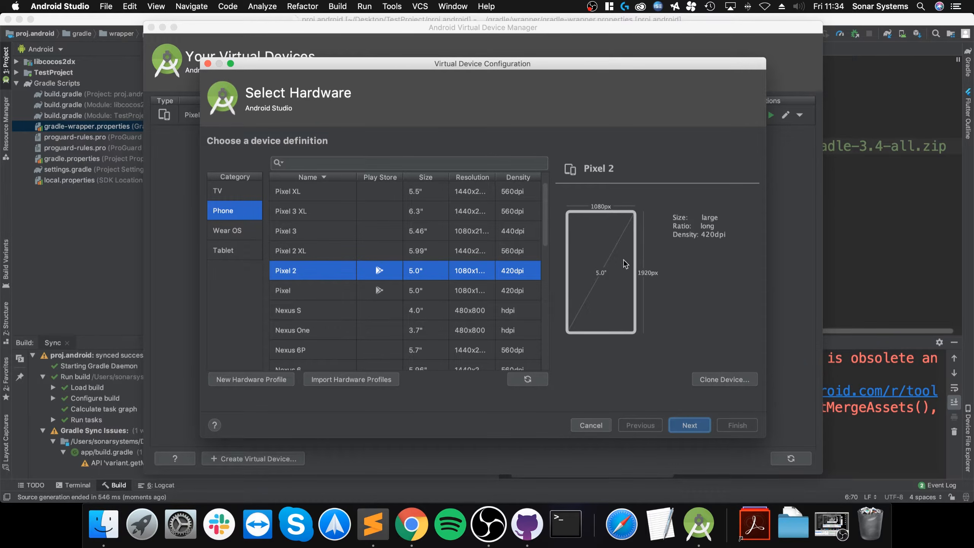
left_click(683, 425)
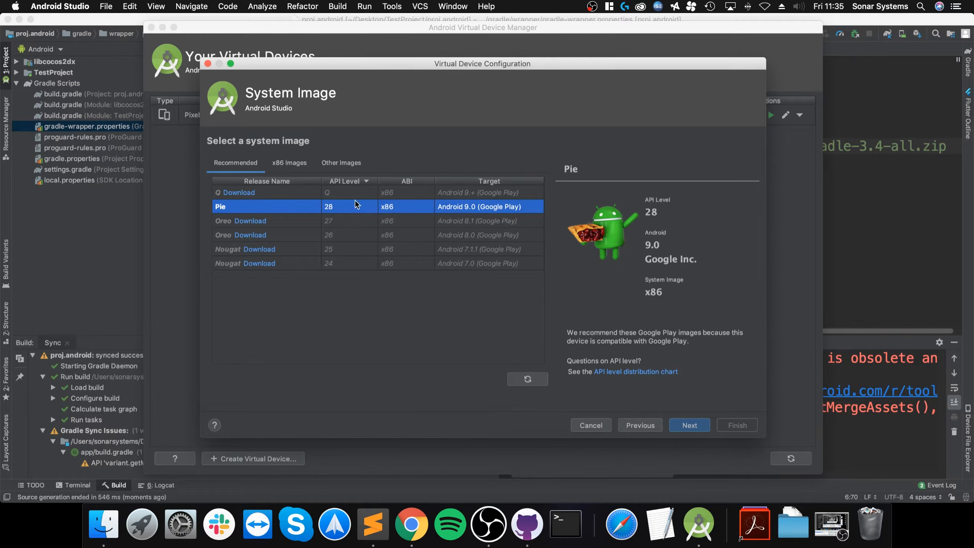
- Browse the x86 and Other image lists, cancel the Oreo download, and keep Pie (API 28) x86
left_click(287, 165)
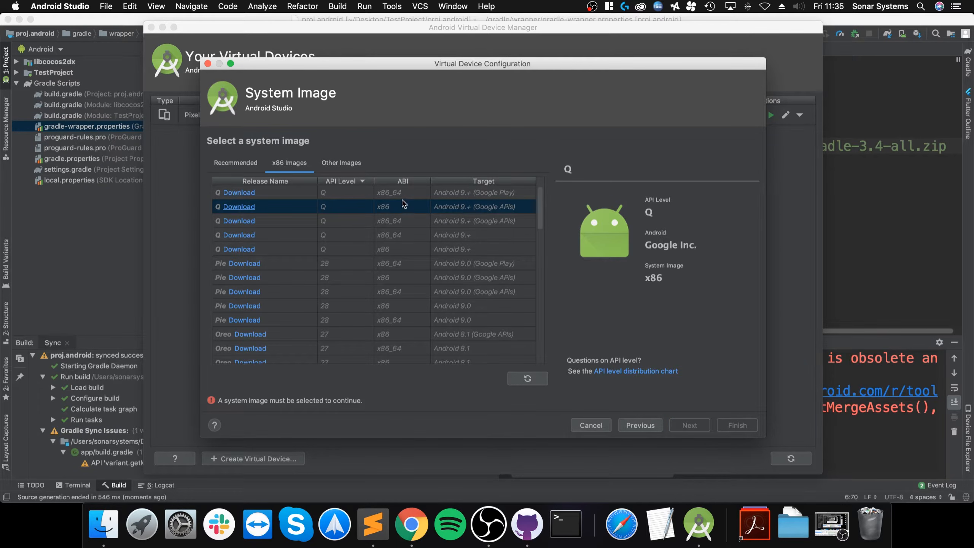
scroll(395, 287, "down", 10)
left_click(340, 163)
left_click(357, 189)
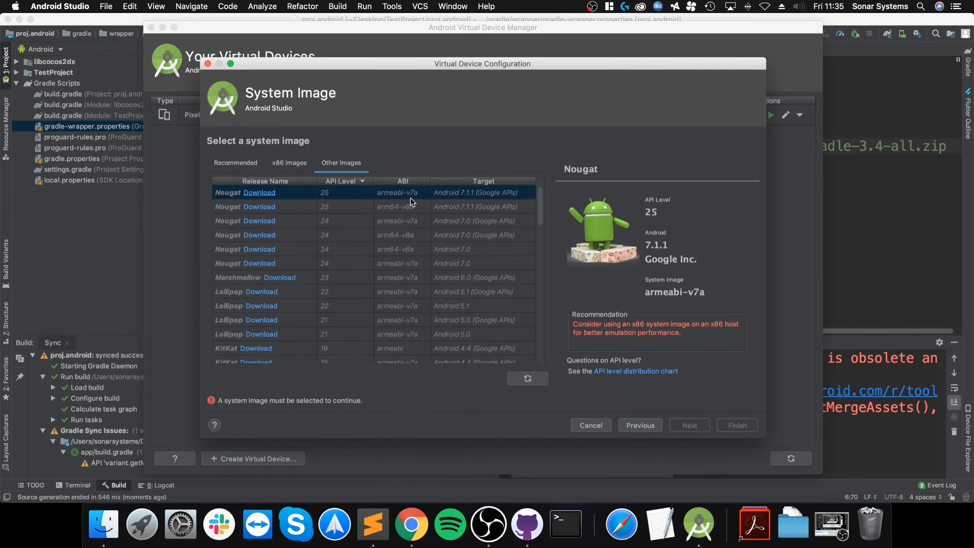
left_click(238, 163)
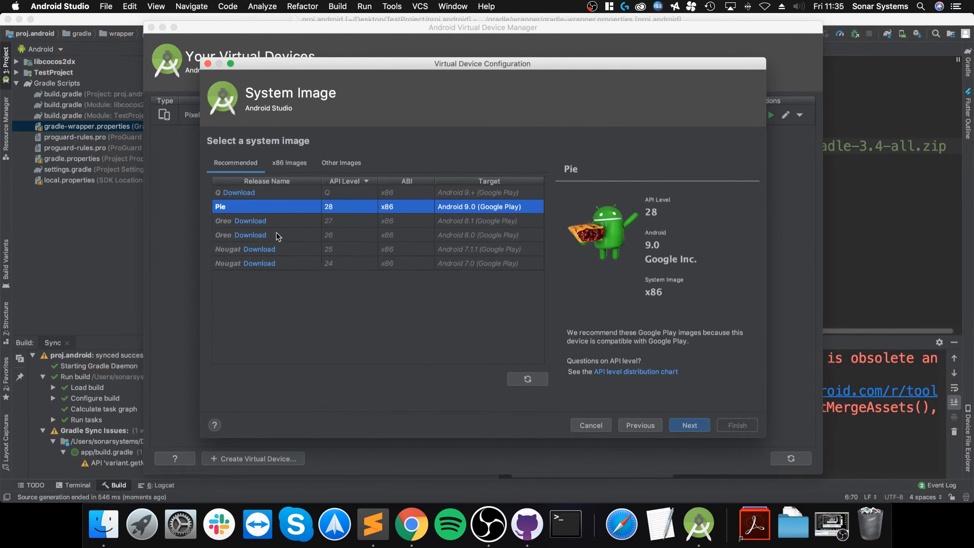
left_click(250, 221)
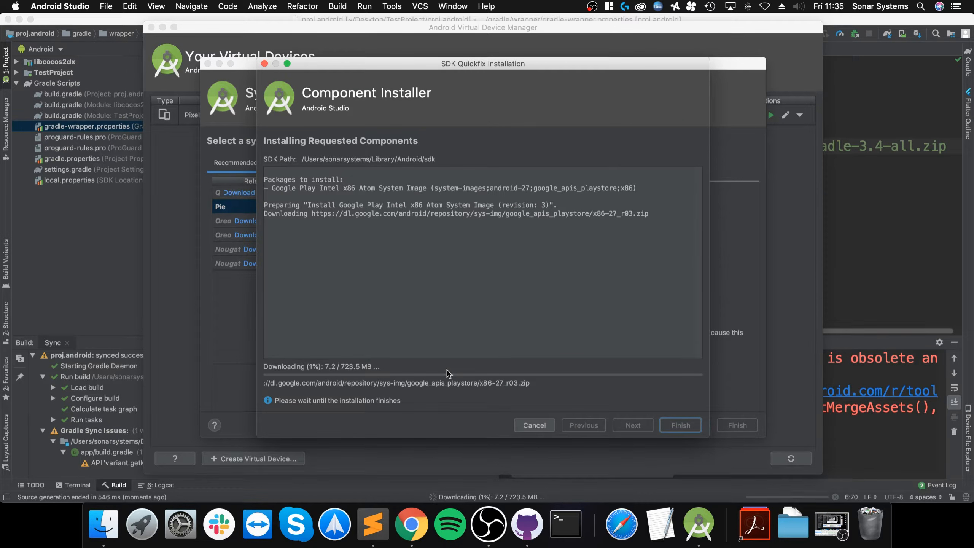
left_click(534, 425)
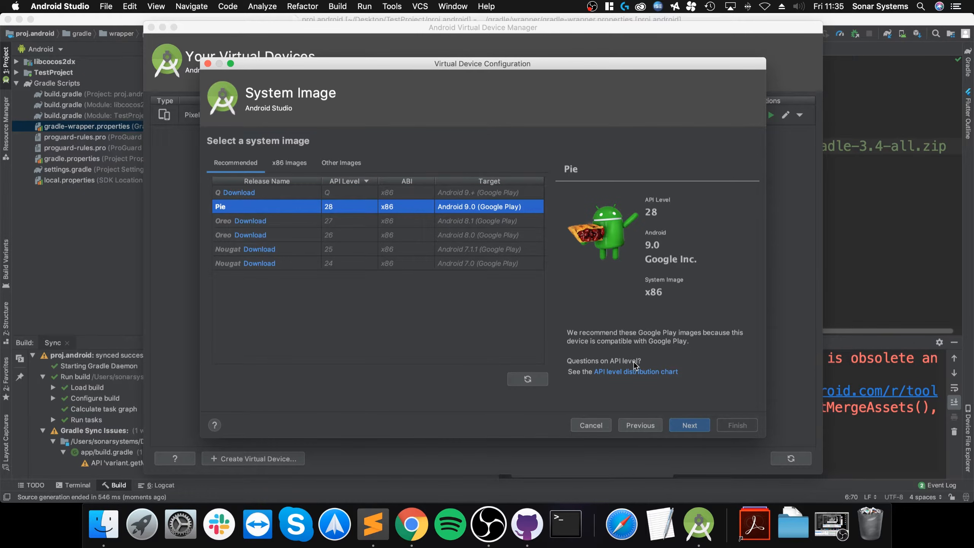
left_click(688, 424)
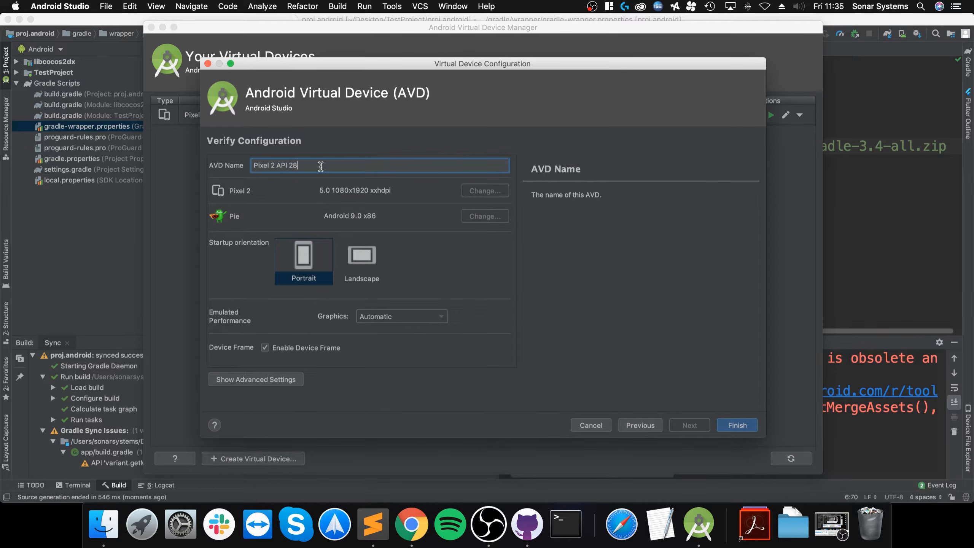
- Name the AVD 'Epic Pixel 2' and review its advanced settings
key("super+a")
type("Epic Pixel 2")
left_click(268, 379)
scroll(297, 329, "down", 3)
scroll(297, 329, "down", 10)
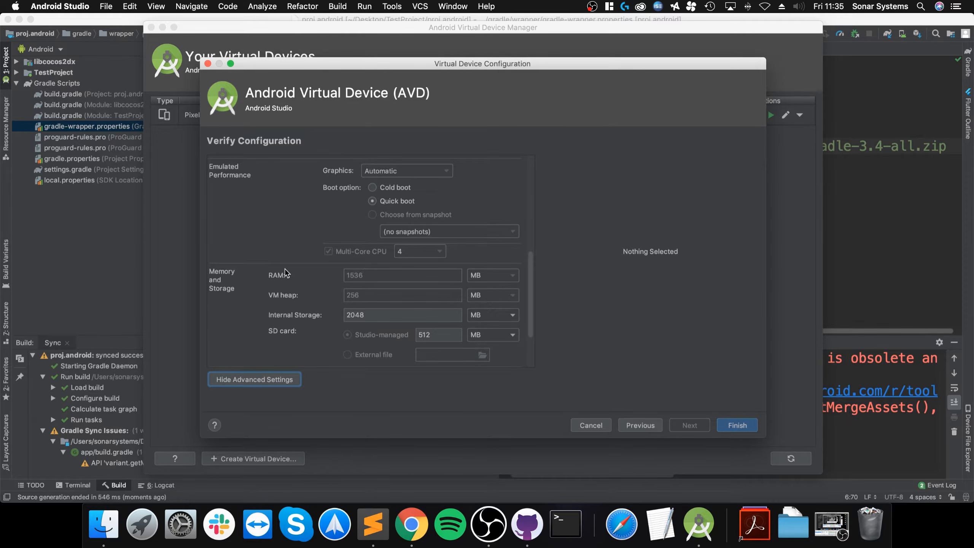
left_click_drag(385, 316, 356, 313)
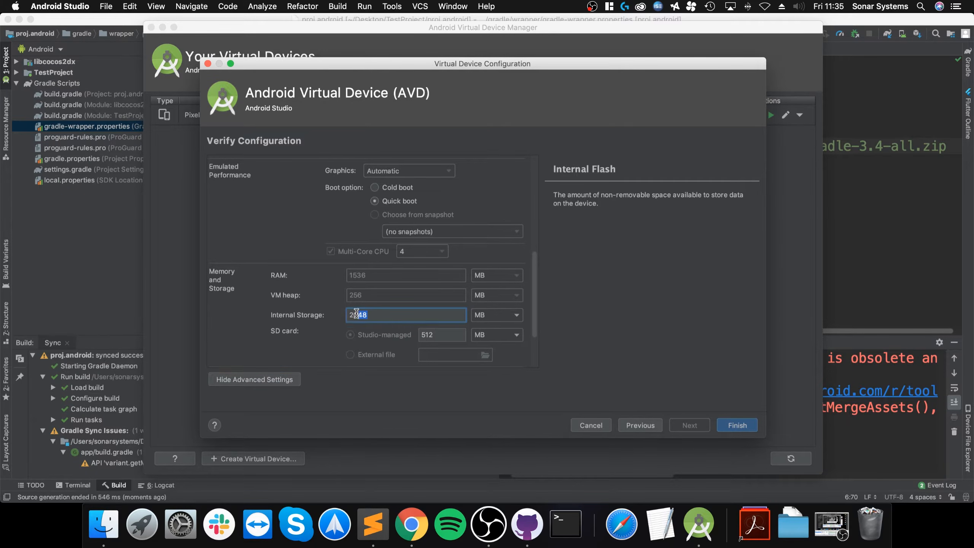
scroll(271, 316, "down", 3)
- Finish creating the device and reposition the AVD Manager window
left_click(729, 431)
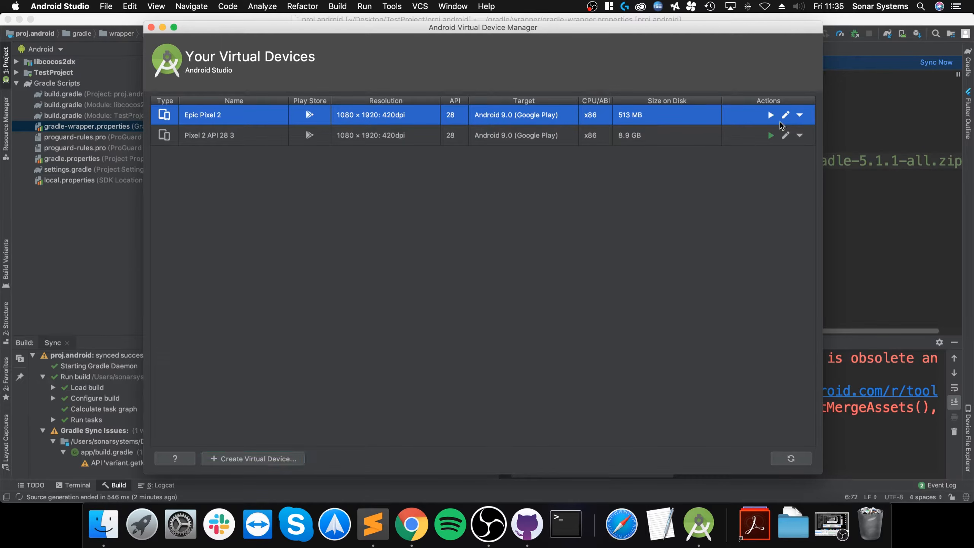
left_click_drag(764, 26, 633, 235)
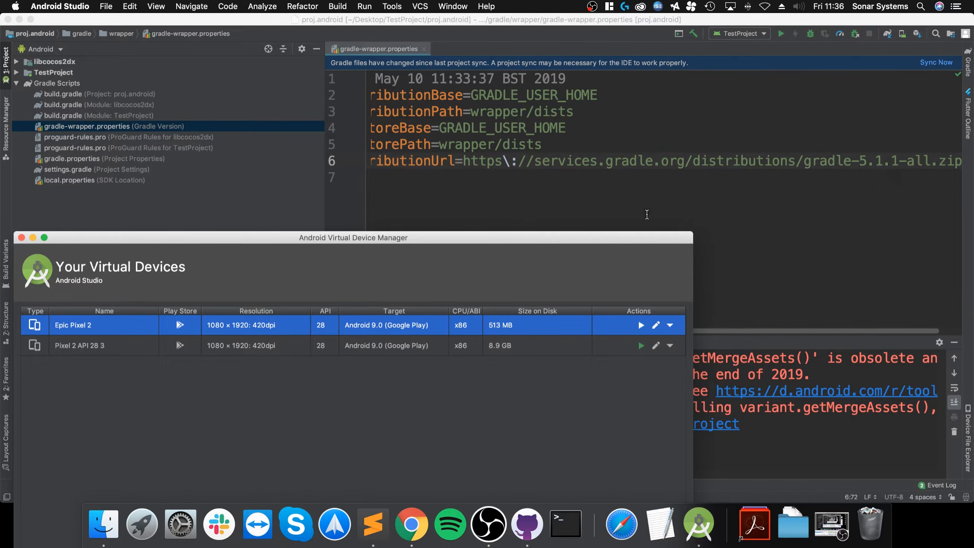
left_click_drag(565, 241, 713, 34)
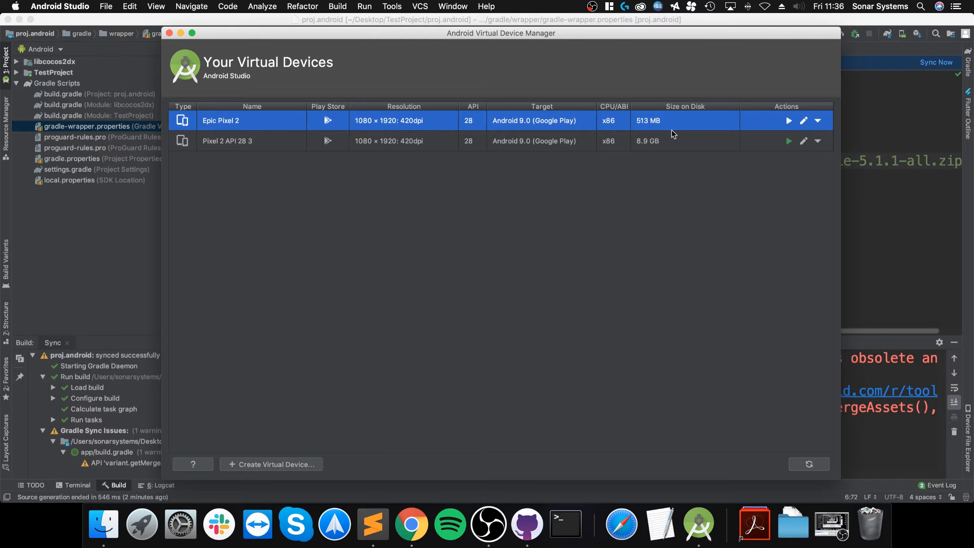
- Launch the Epic Pixel 2 emulator, boot it to the home screen, then refocus AVD Manager
left_click(788, 122)
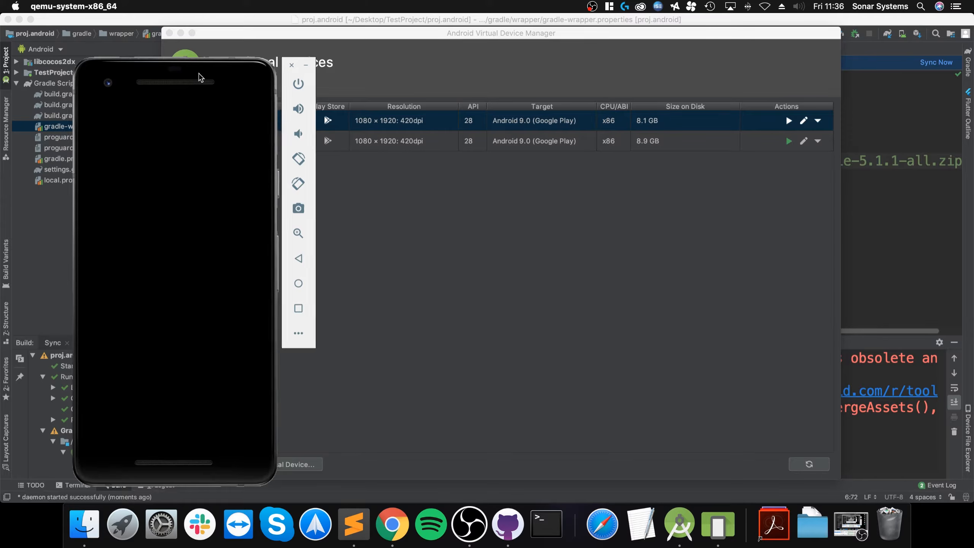
left_click_drag(200, 78, 276, 67)
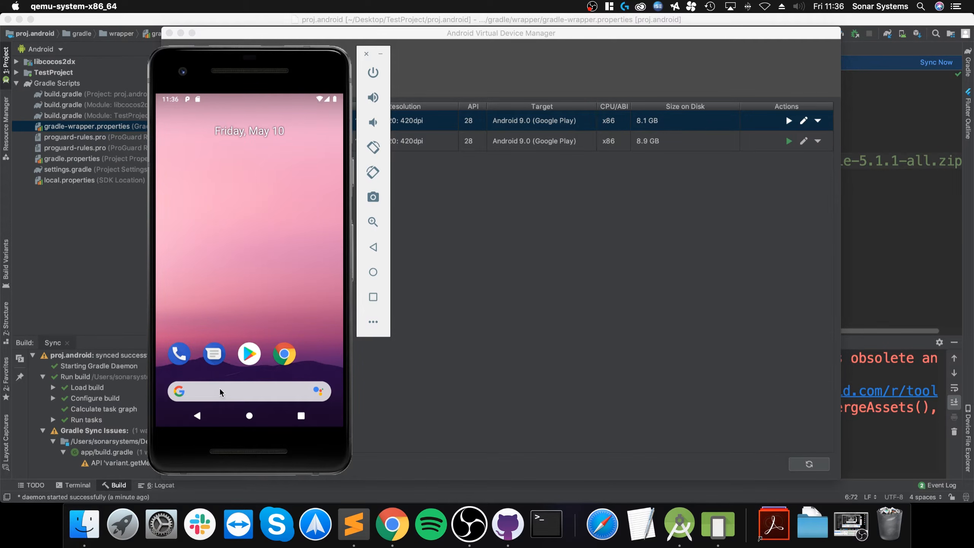
left_click_drag(220, 359, 246, 345)
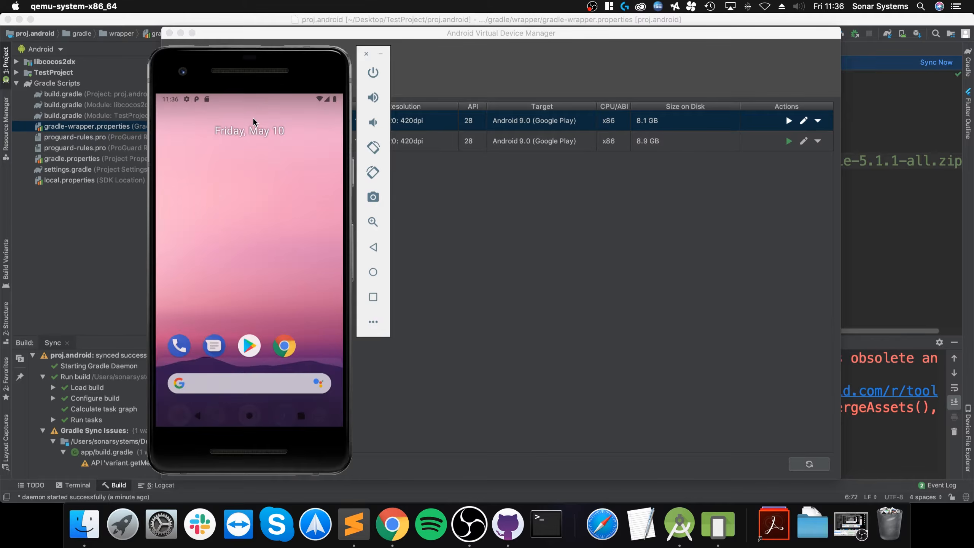
left_click(272, 33)
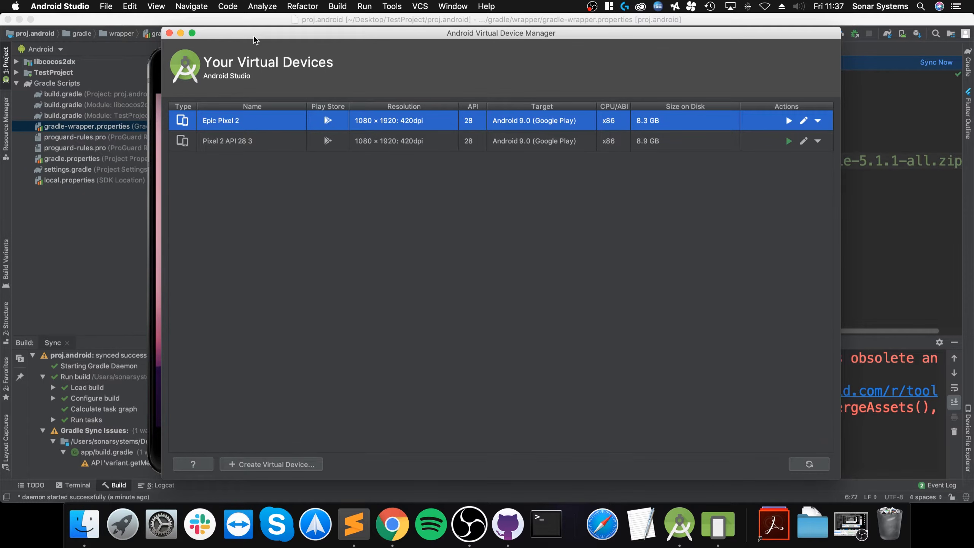
- Close AVD Manager and run TestProject with Epic Pixel 2 as the deployment target
left_click(169, 33)
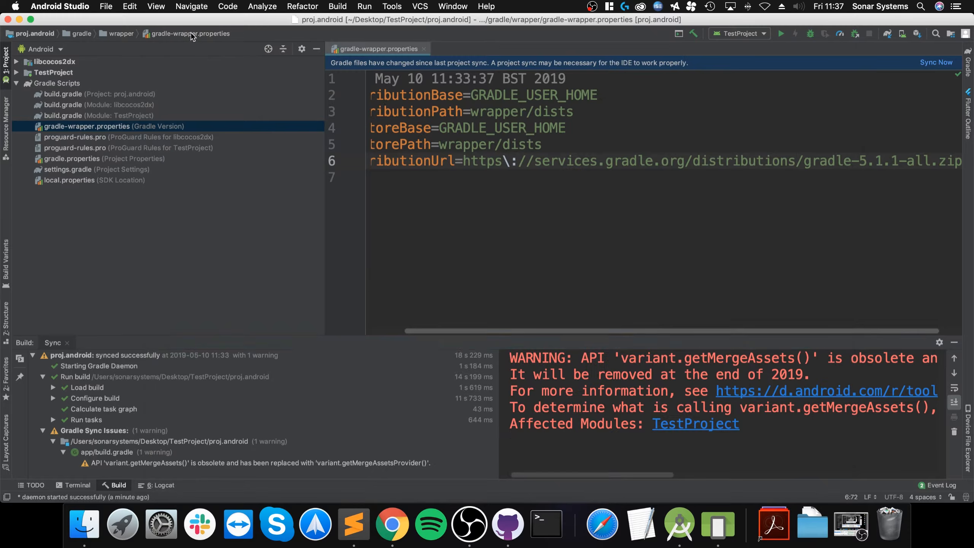
left_click(779, 34)
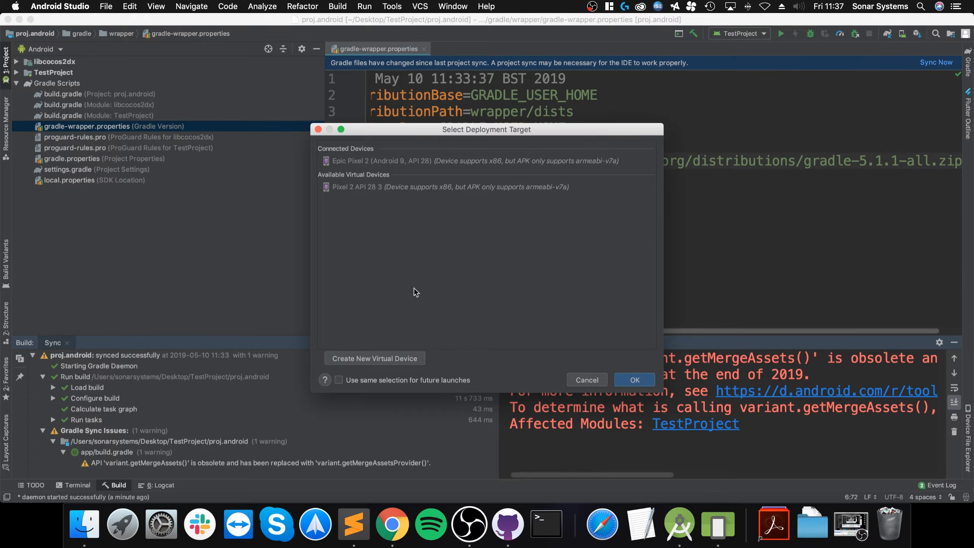
left_click(356, 161)
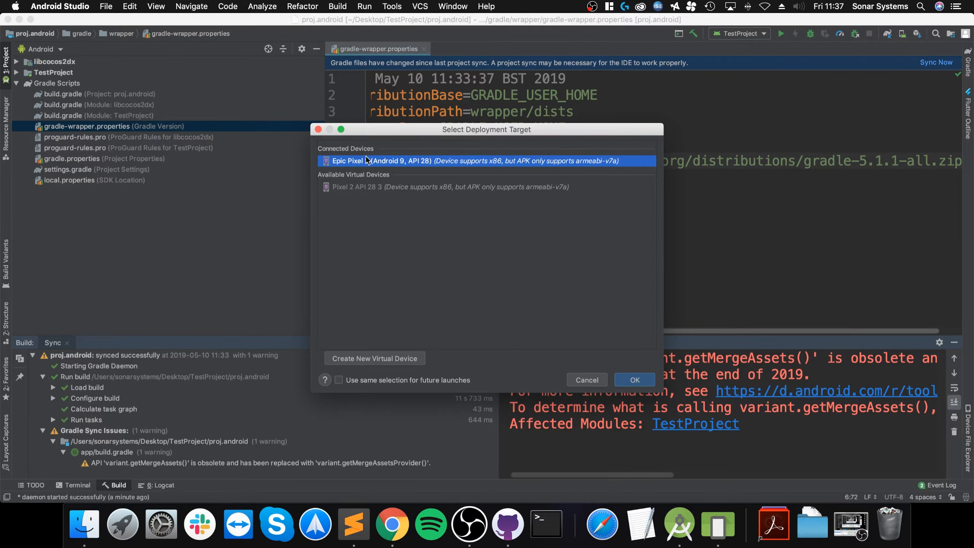
left_click(374, 184)
left_click(378, 165)
- Skip the deployment target, open gradle.properties and add a colon after armeabi-v7a in PROP_APP_ABI
left_click(585, 382)
double_click(57, 159)
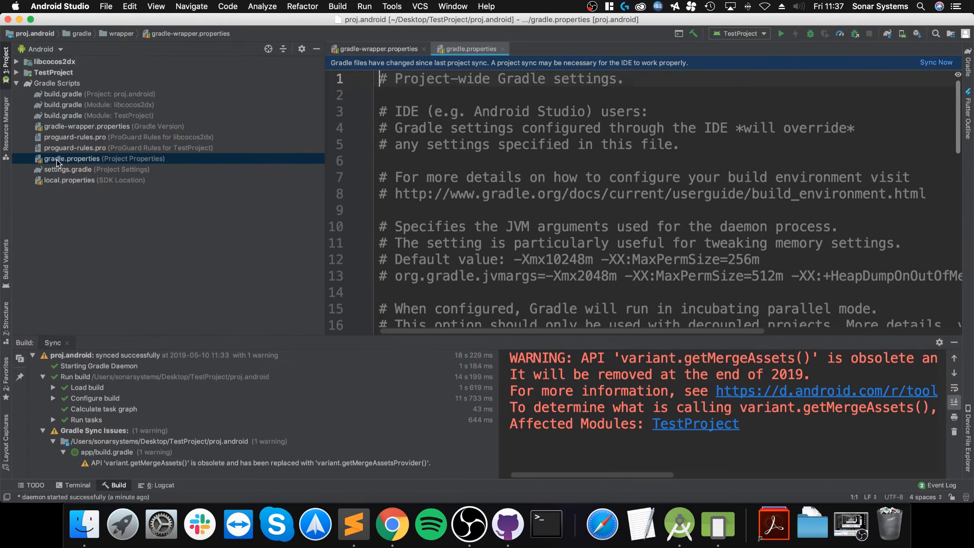
scroll(579, 216, "down", 15)
scroll(578, 216, "up", 5)
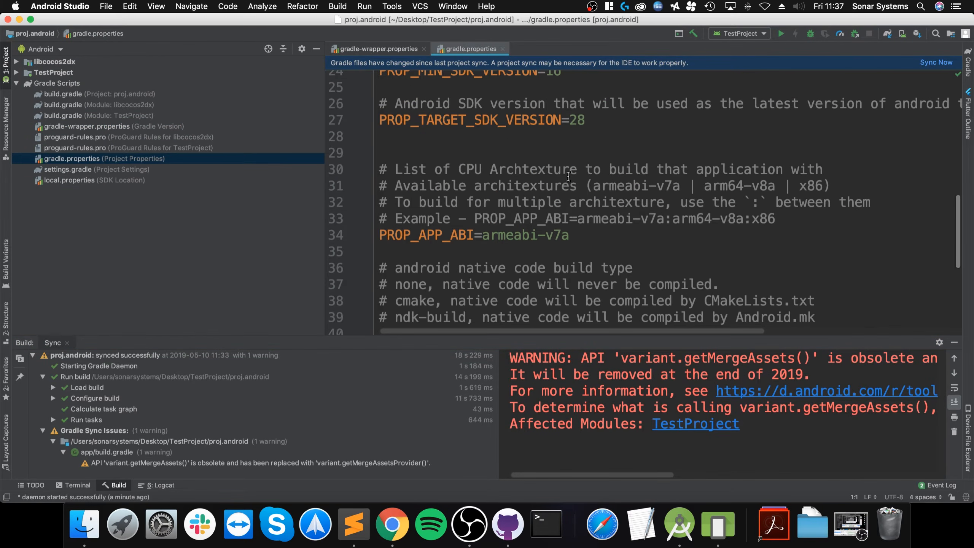
scroll(567, 182, "up", 1)
left_click(563, 259)
key("Right")
type(":L")
key("BackSpace")
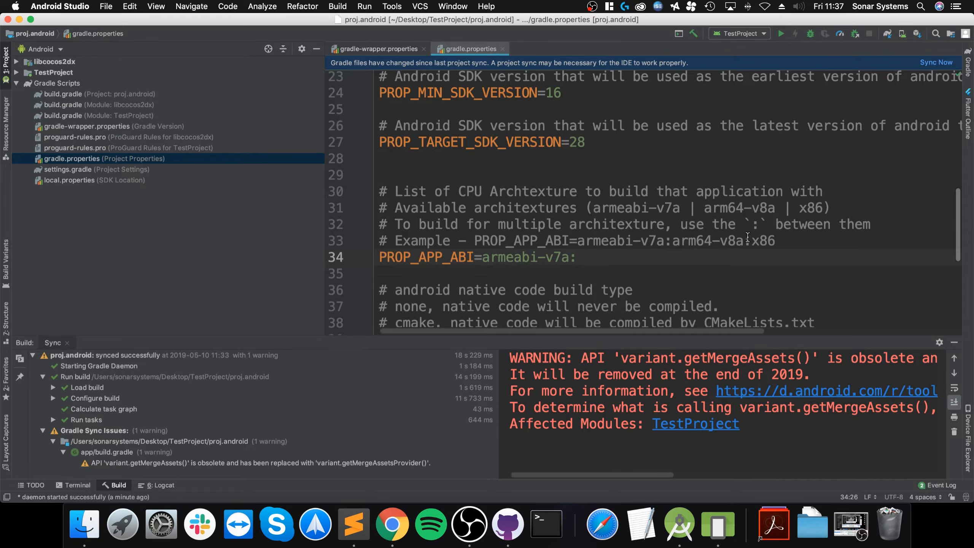
- Append arm64-v8a from the architectures comment to PROP_APP_ABI, followed by a colon
left_click_drag(774, 208, 704, 208)
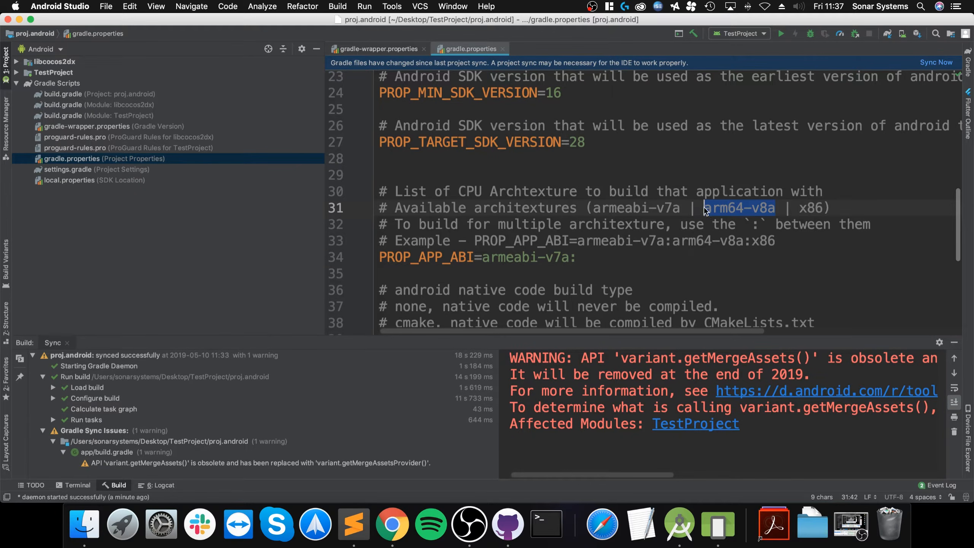
key("super+c")
left_click(615, 255)
key("super+v")
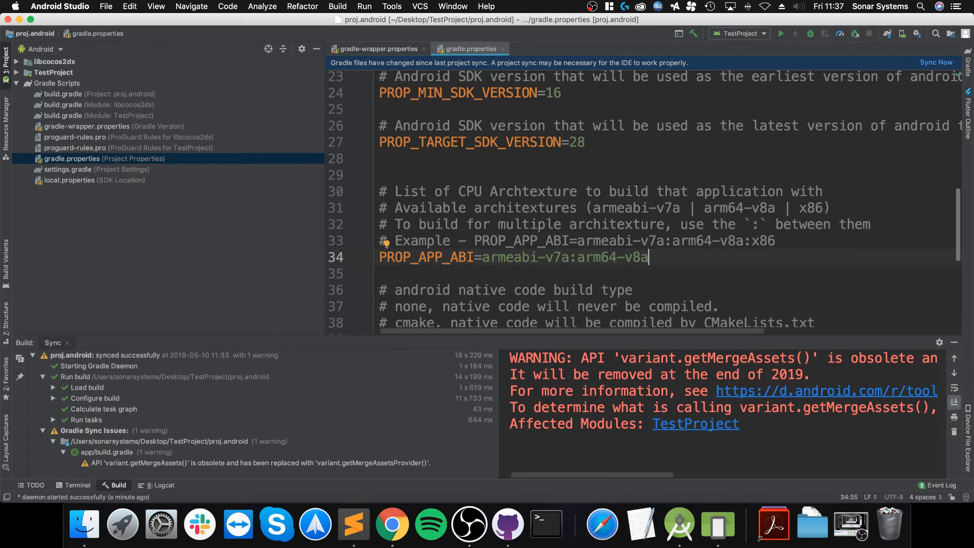
type(":")
- Append x86 to the ABI list and sync the project with the updated gradle settings
left_click_drag(823, 207, 799, 210)
key("super+c")
left_click(676, 256)
key("super+v")
left_click(936, 62)
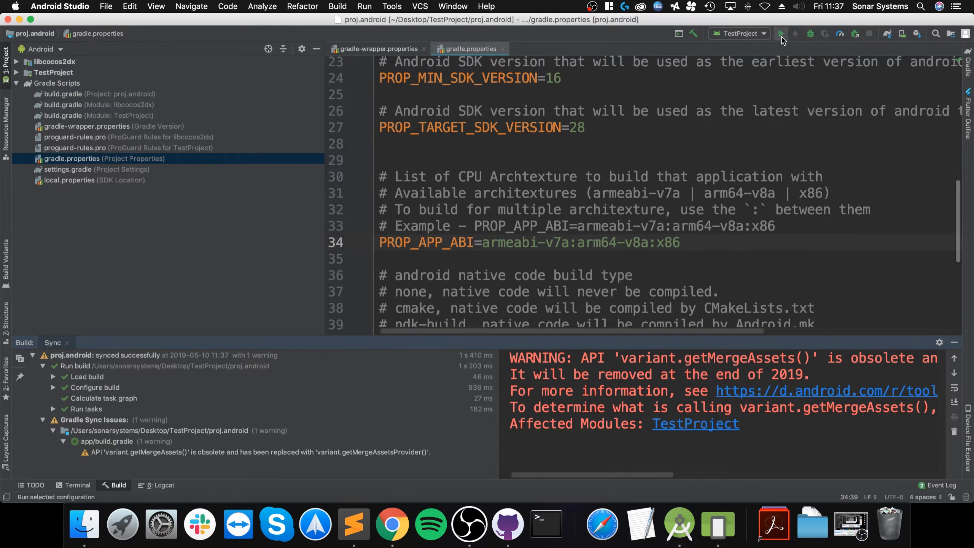
- Run TestProject on the Pixel 2 emulator and move the emulator window to the left
left_click(781, 37)
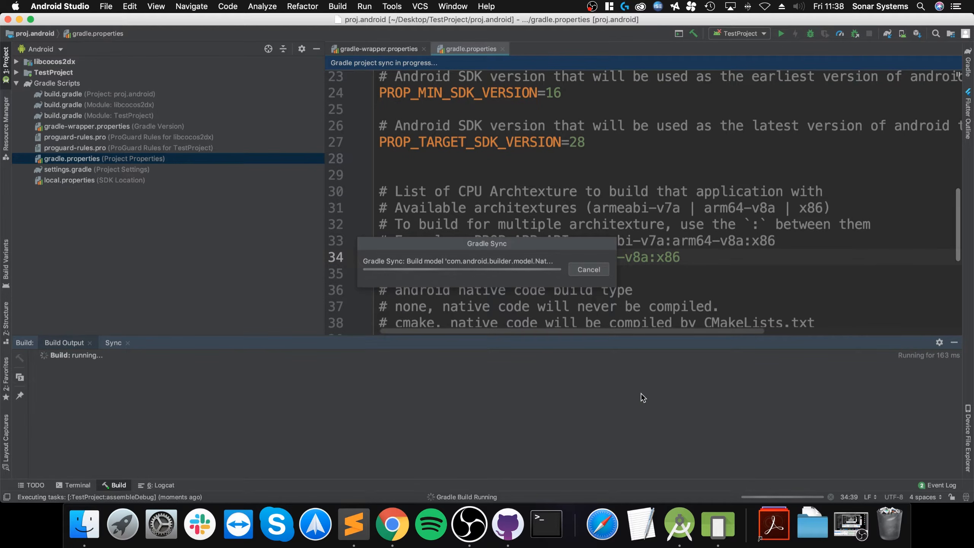
left_click(719, 543)
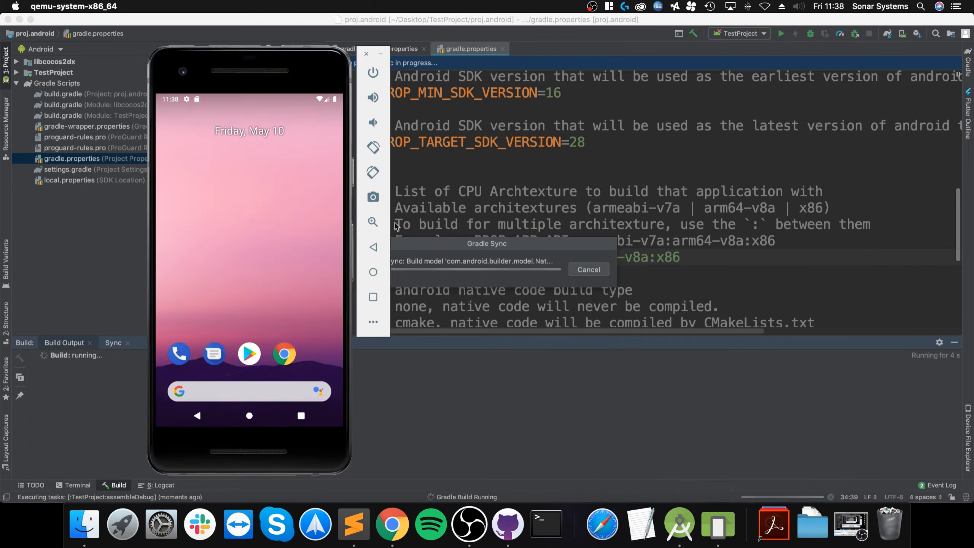
left_click_drag(318, 64, 262, 64)
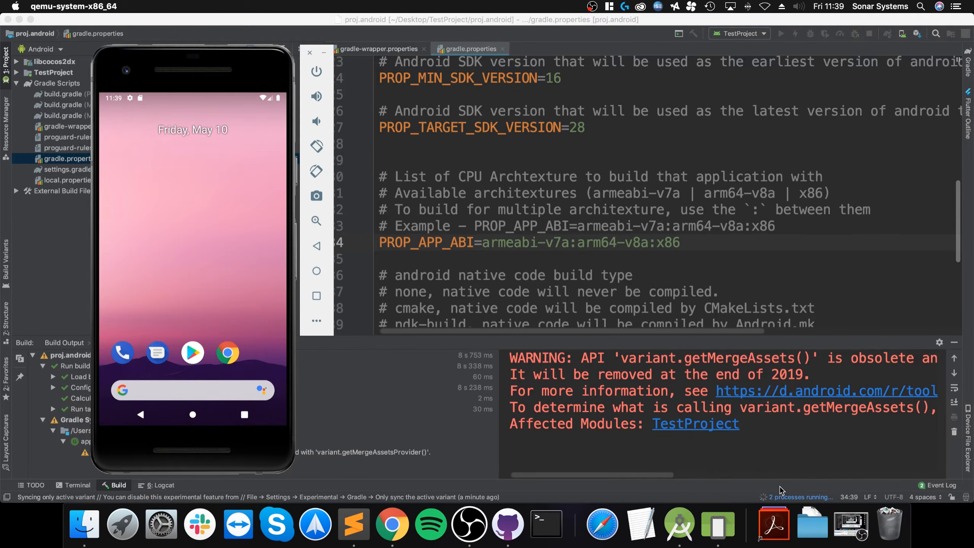
- Check the Gradle build's background task progress, then bring the emulator back to front
left_click(786, 496)
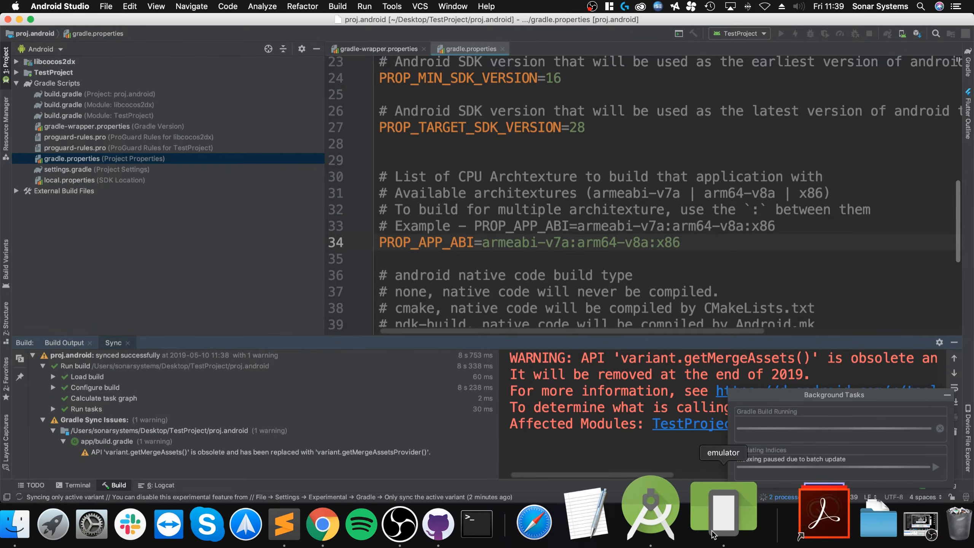
left_click(712, 532)
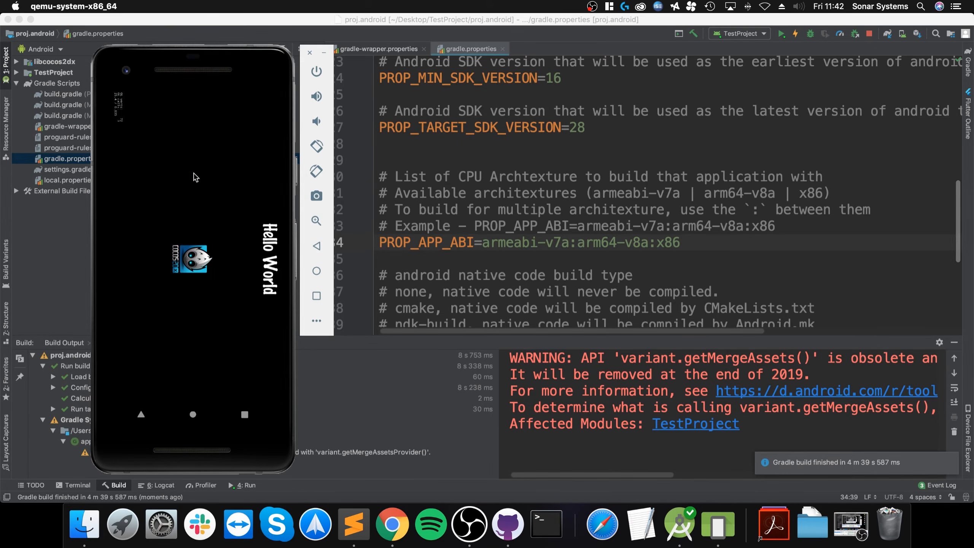
- Rotate the running Hello World app to landscape, reposition the emulator, then return to gradle.properties
left_click_drag(174, 60, 199, 56)
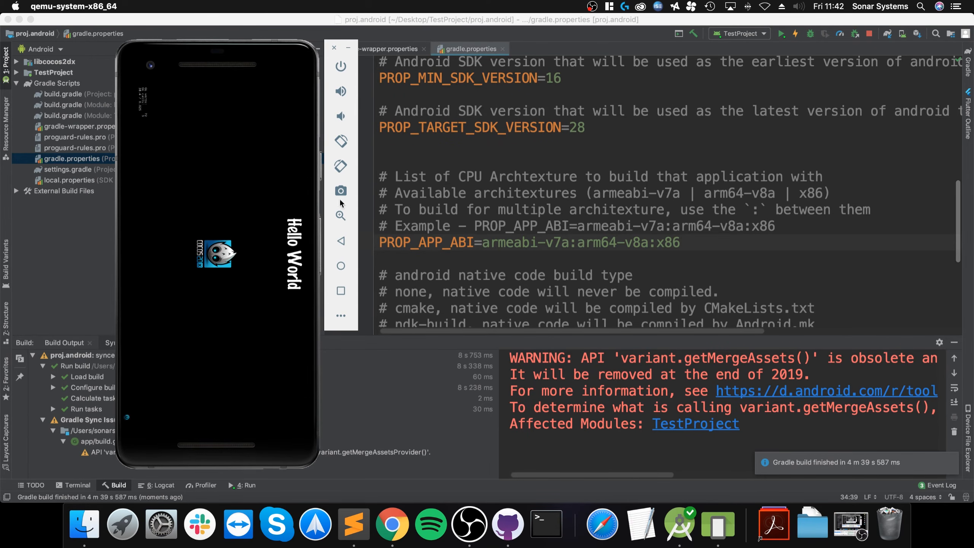
left_click(222, 304)
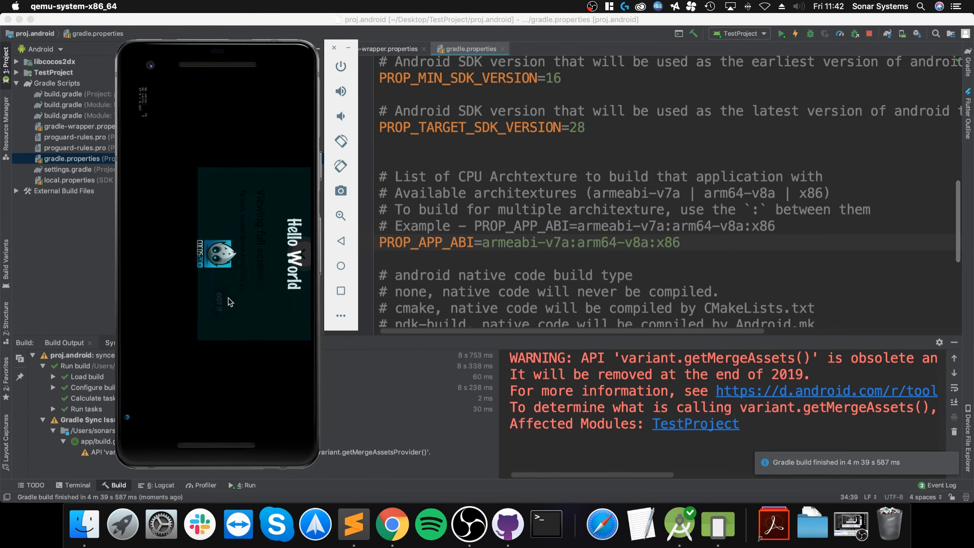
left_click(338, 141)
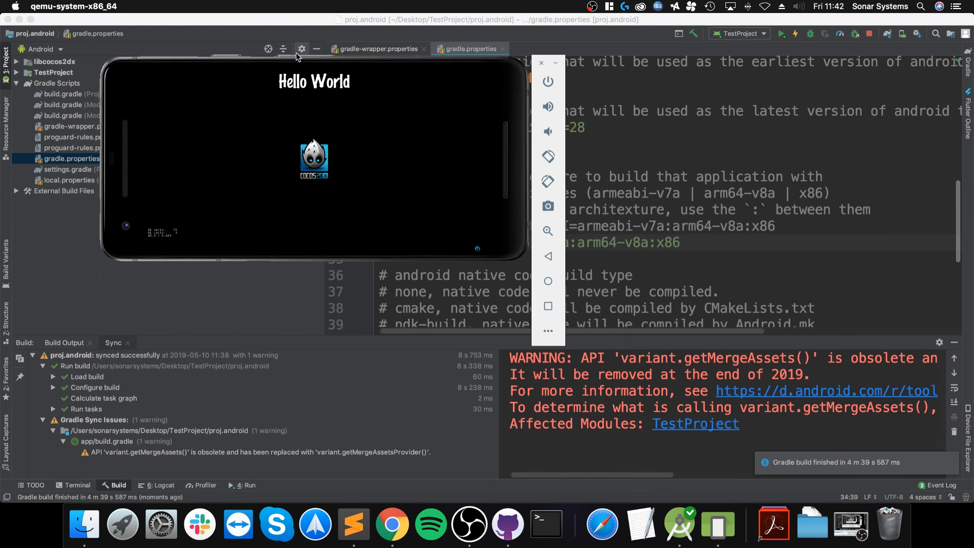
left_click_drag(142, 83, 153, 159)
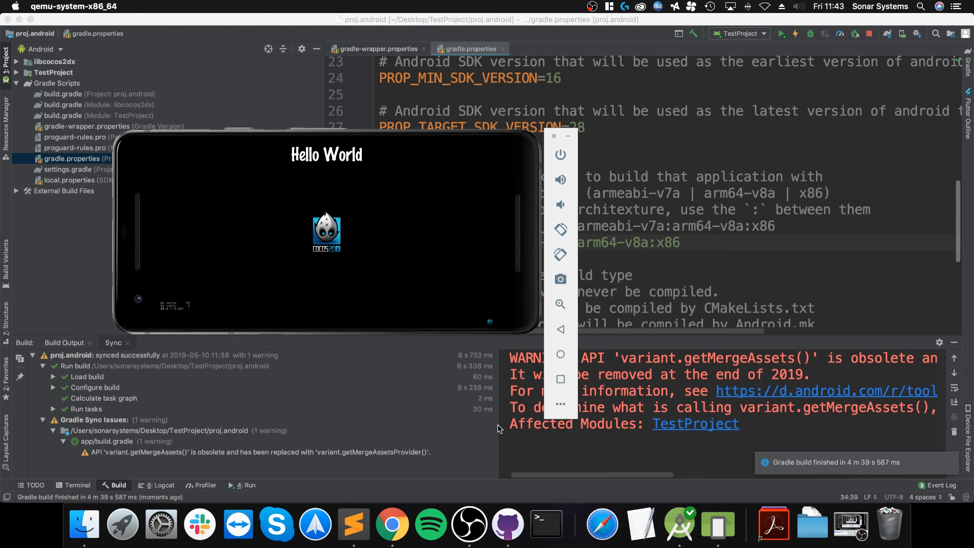
left_click_drag(141, 147, 115, 226)
left_click(570, 127)
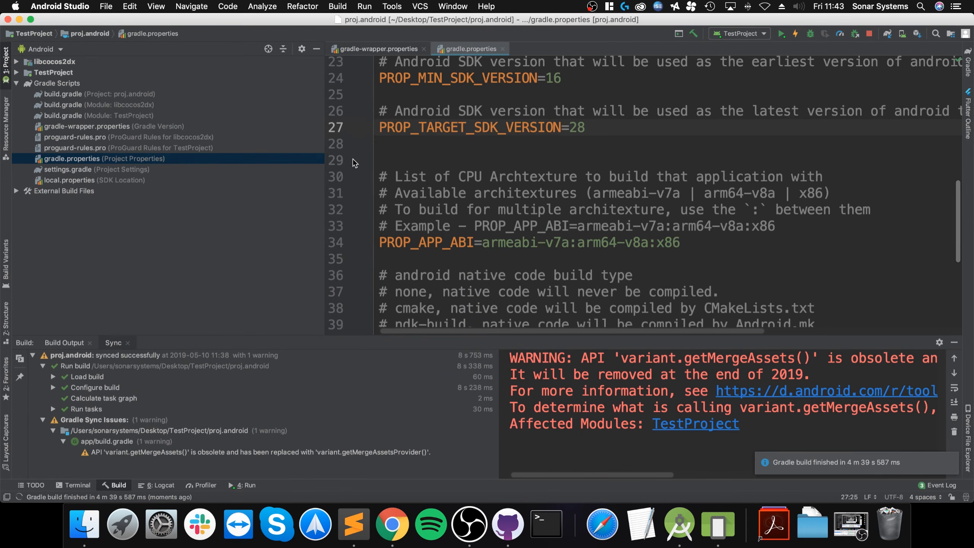
- Open HelloWorldScene.cpp from cpp > MyGame > Classes and place the cursor after 'Hello World' on line 89
left_click(16, 73)
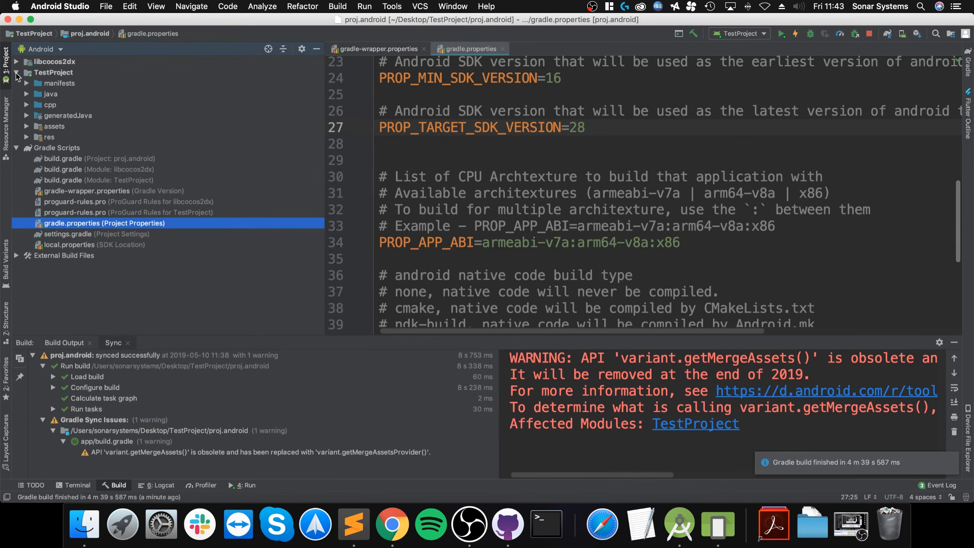
left_click(26, 104)
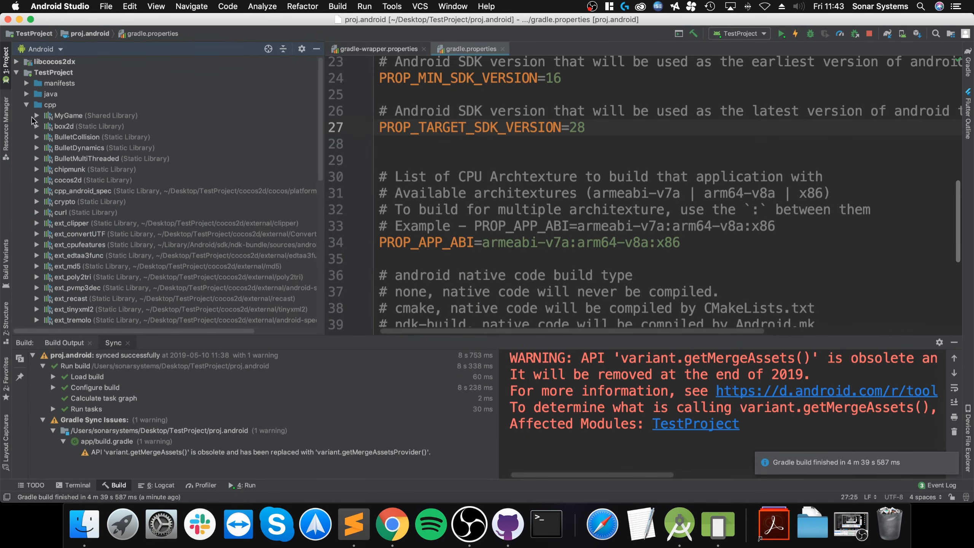
left_click(36, 115)
left_click(46, 137)
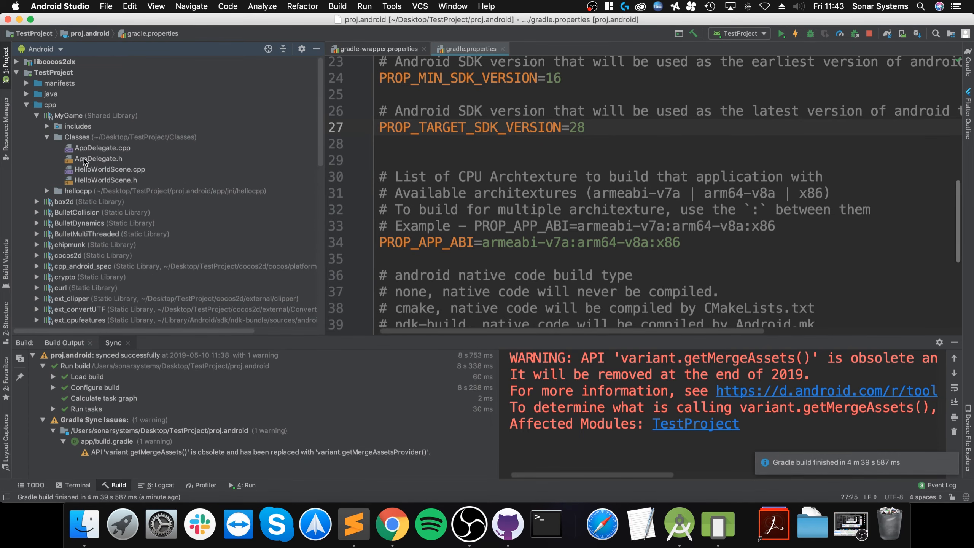
double_click(90, 171)
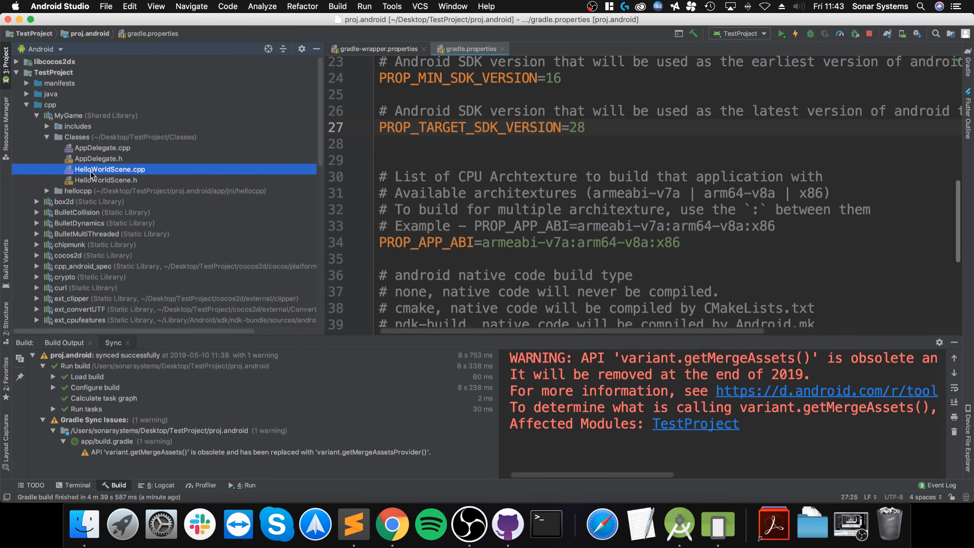
scroll(560, 234, "down", 12)
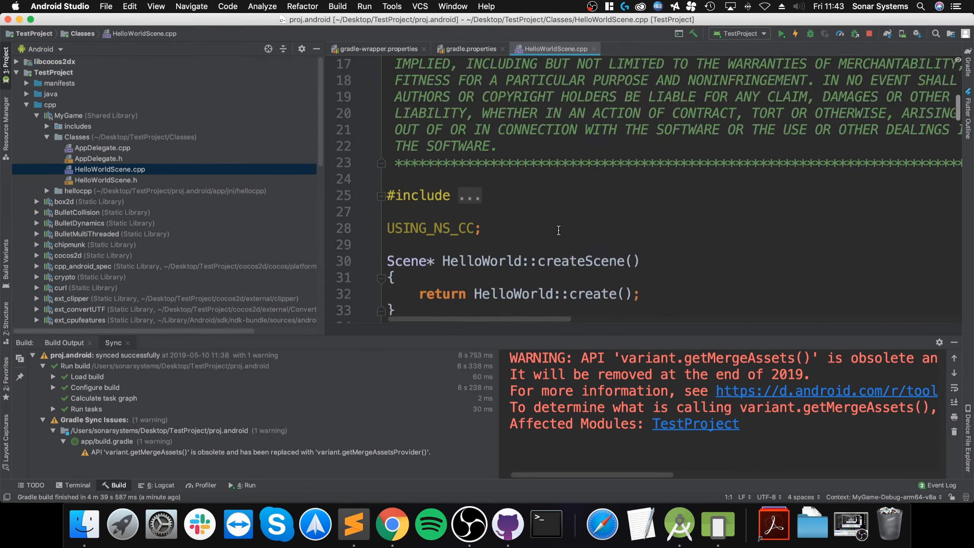
scroll(560, 234, "down", 5)
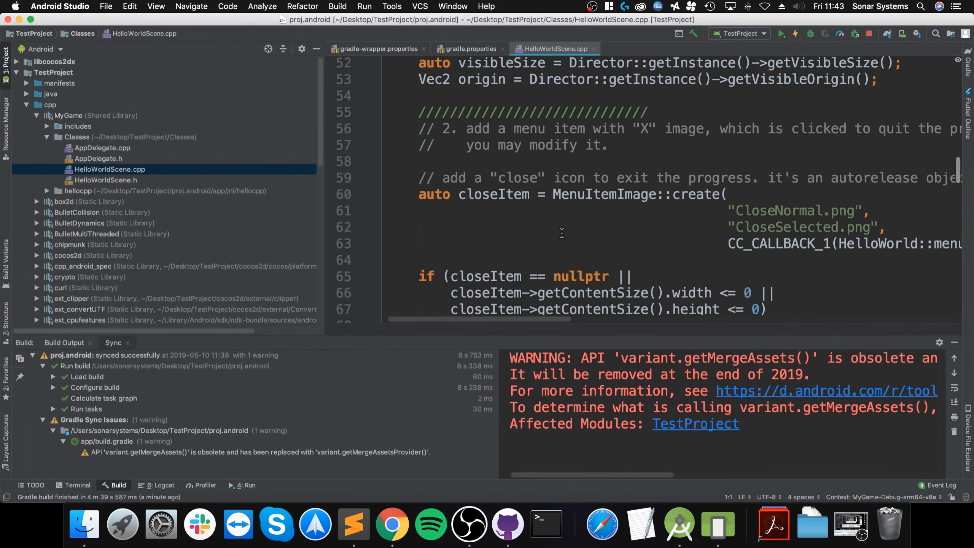
scroll(650, 247, "up", 3)
scroll(651, 246, "down", 6)
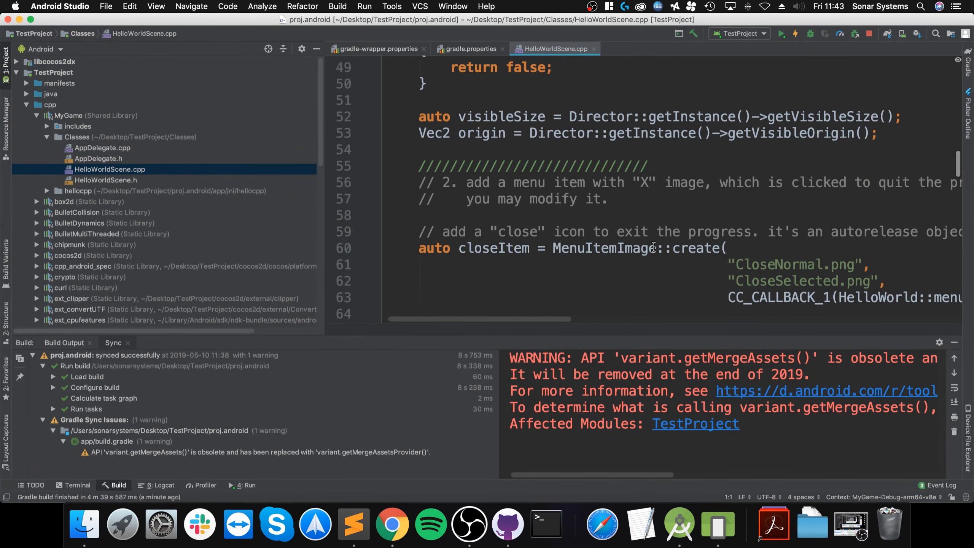
scroll(653, 246, "down", 7)
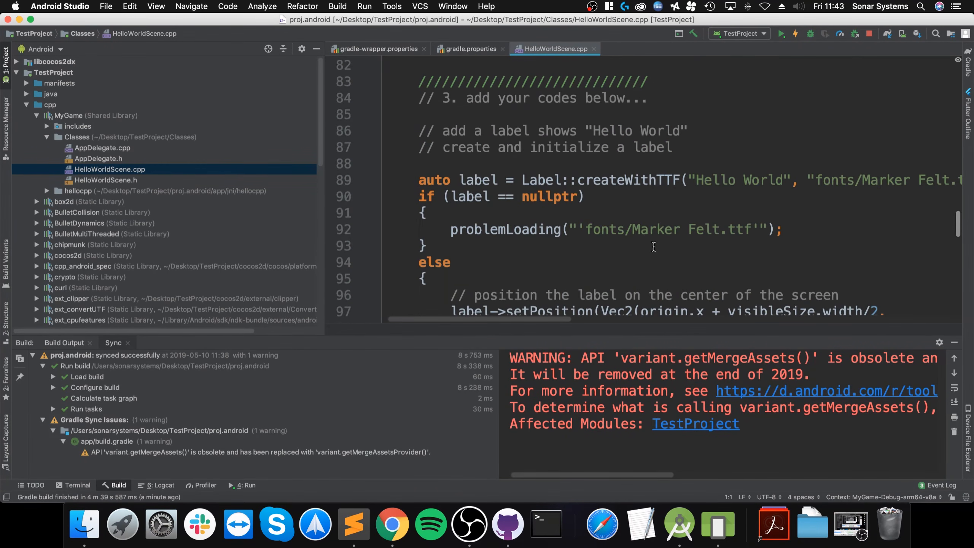
left_click(785, 180)
- Change the label to 'Hello World :D' and apply the change to the running app
type(":D")
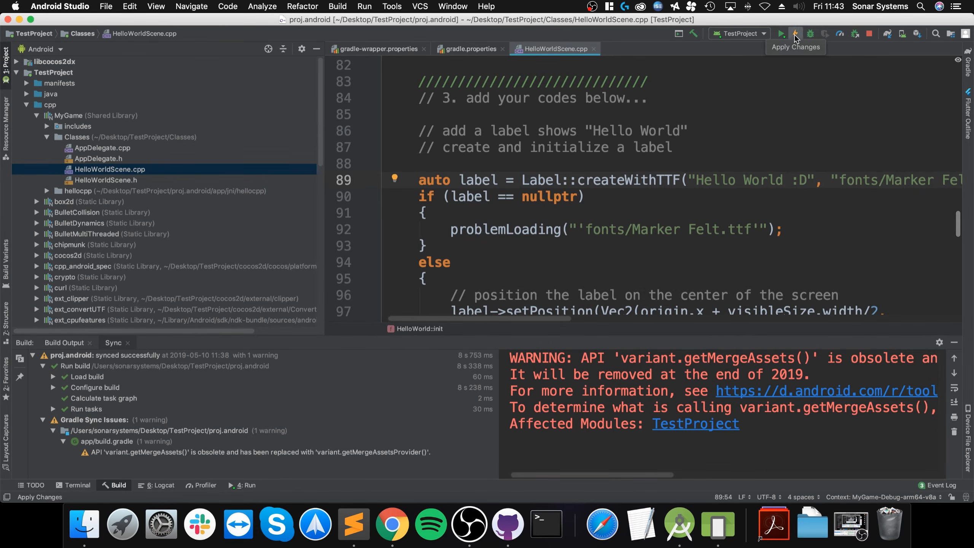
left_click(794, 36)
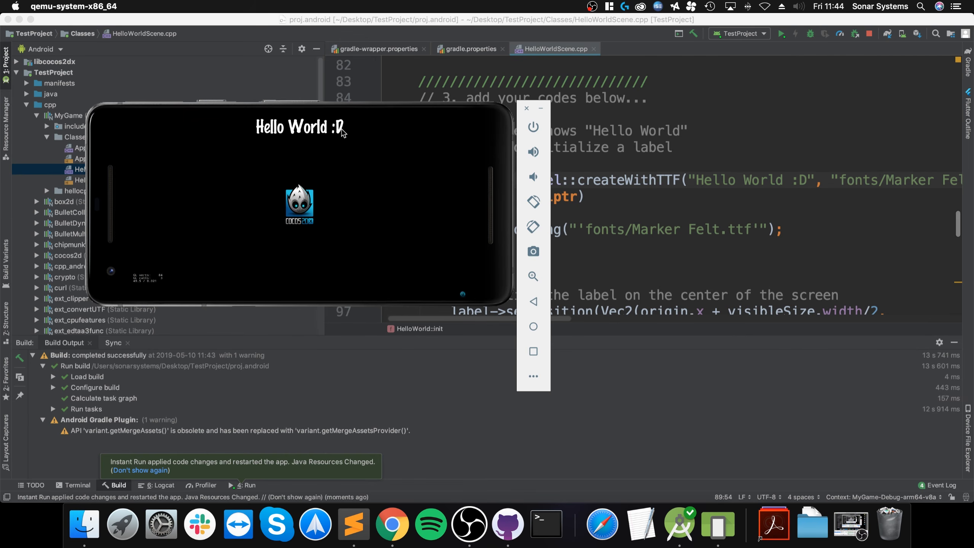
- Bring the Android Studio editor in front of the emulator window
left_click(642, 277)
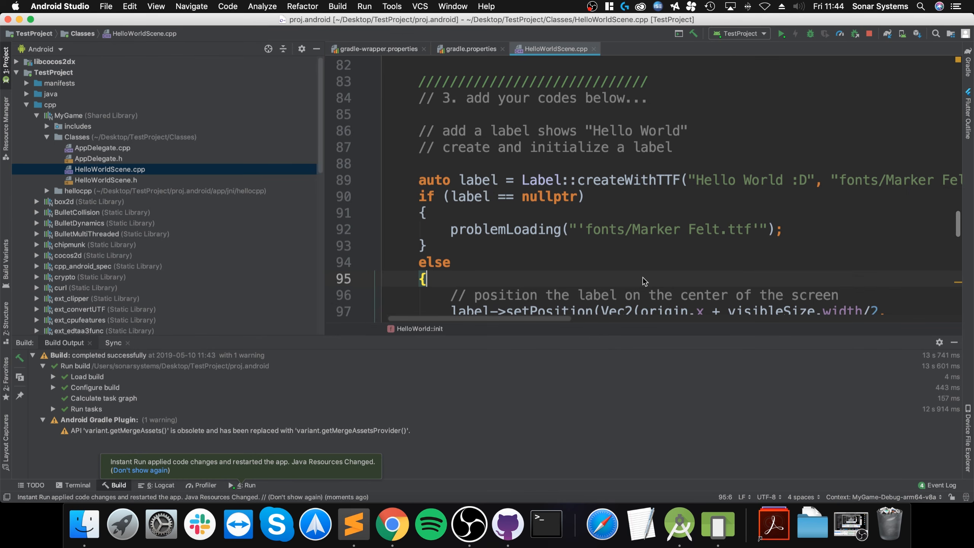